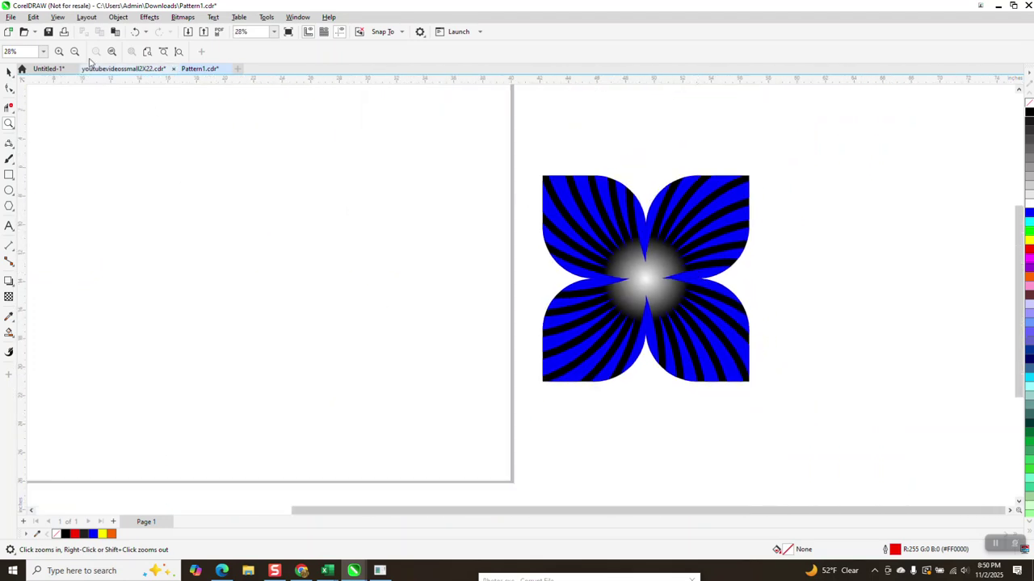
- Inspect the outlines of the finished flower pattern in Wireframe view and return to the Enhanced view
{"action": "left_click", "coordinate": [57, 17]}
{"action": "left_click", "coordinate": [76, 31]}
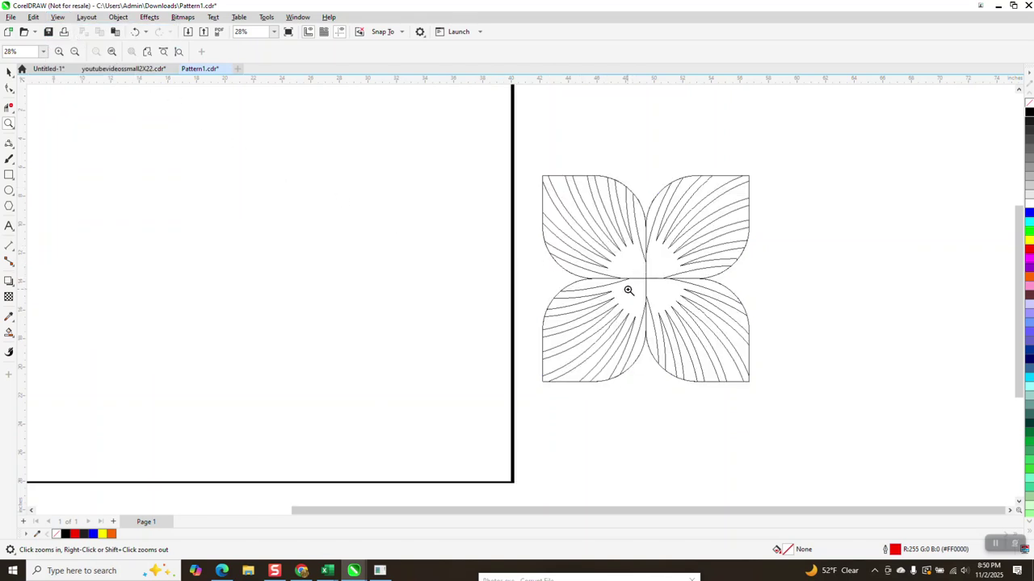
{"action": "left_click", "coordinate": [55, 21]}
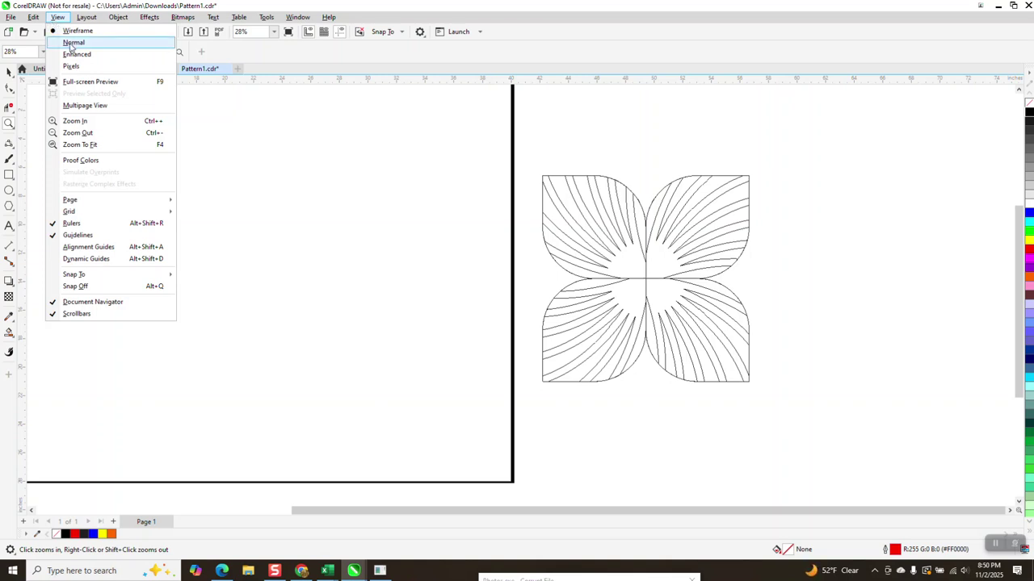
{"action": "left_click", "coordinate": [73, 54]}
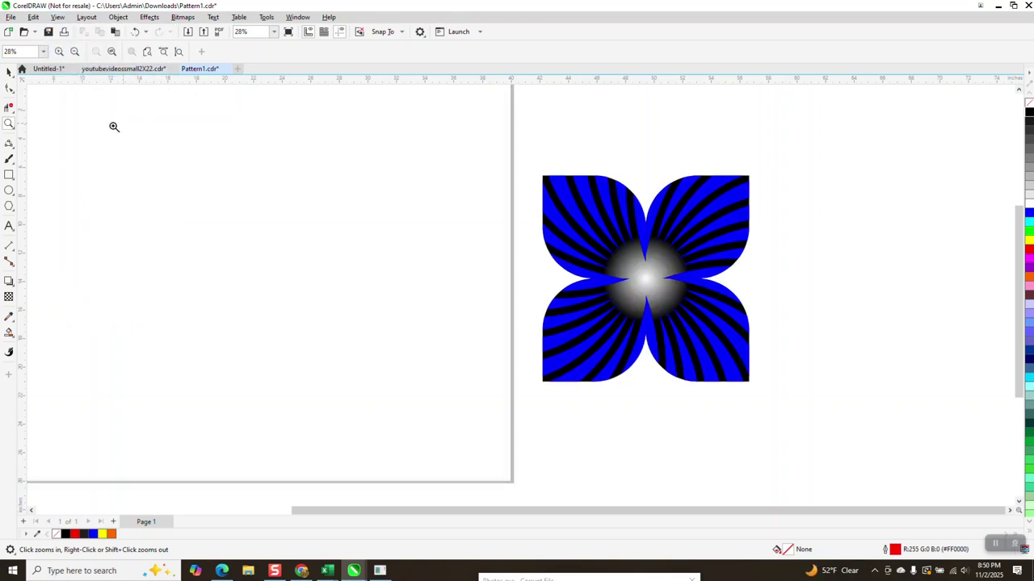
- Draw a square about 6.3 in wide on the page and fully round two opposite corners to form a petal
{"action": "left_click", "coordinate": [9, 175]}
{"action": "left_click_drag", "start_coordinate": [330, 170], "coordinate": [235, 264]}
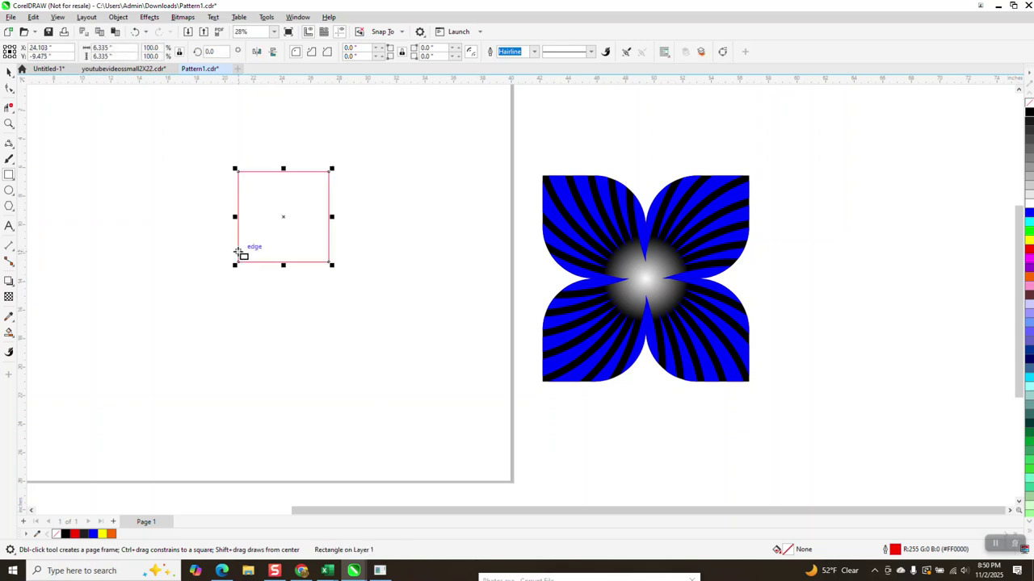
{"action": "left_click", "coordinate": [9, 89]}
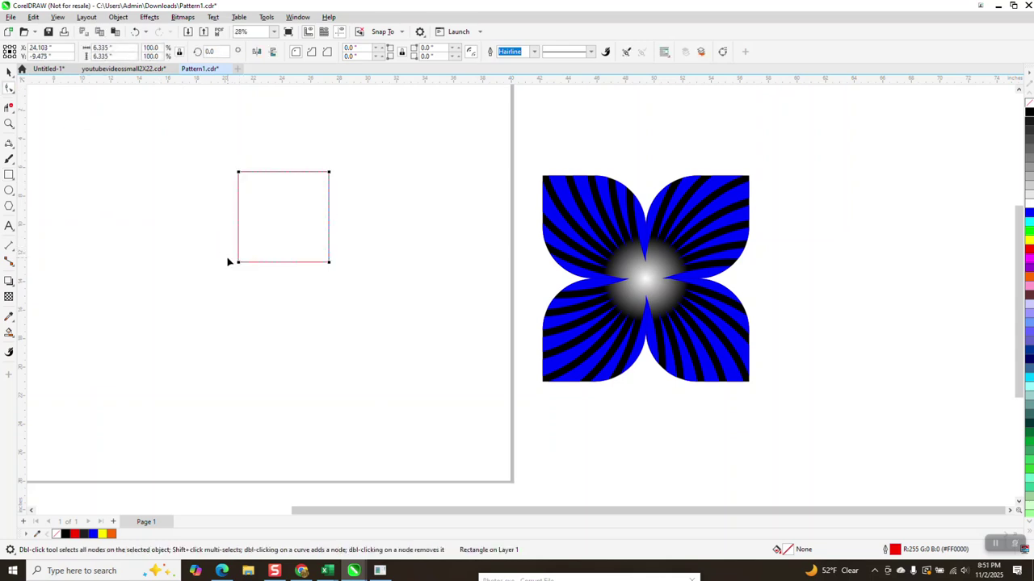
{"action": "left_click_drag", "start_coordinate": [239, 264], "coordinate": [291, 224]}
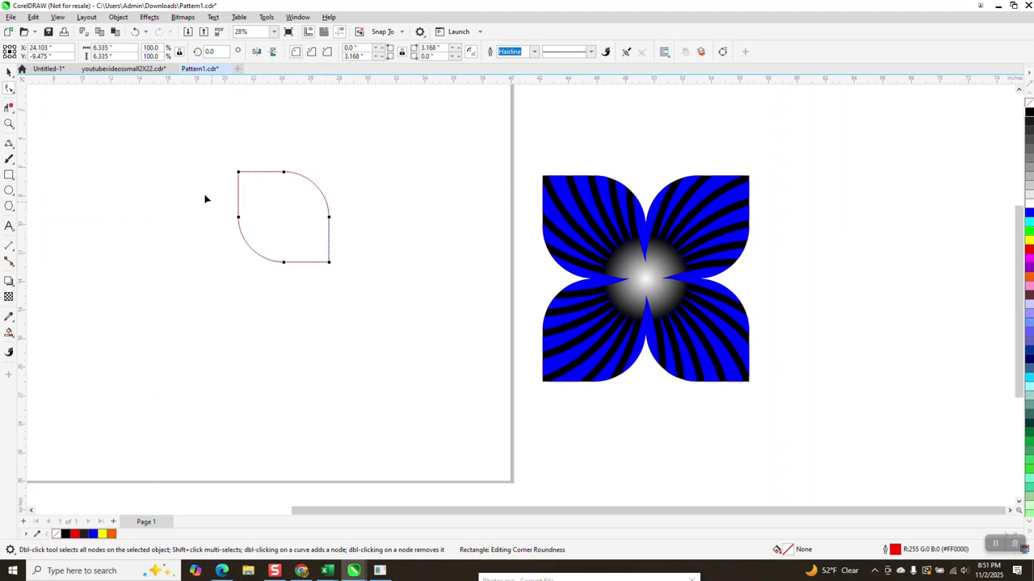
- Rotate the petal shape by -45 degrees so its pointed corners face up and down
{"action": "left_click", "coordinate": [9, 71]}
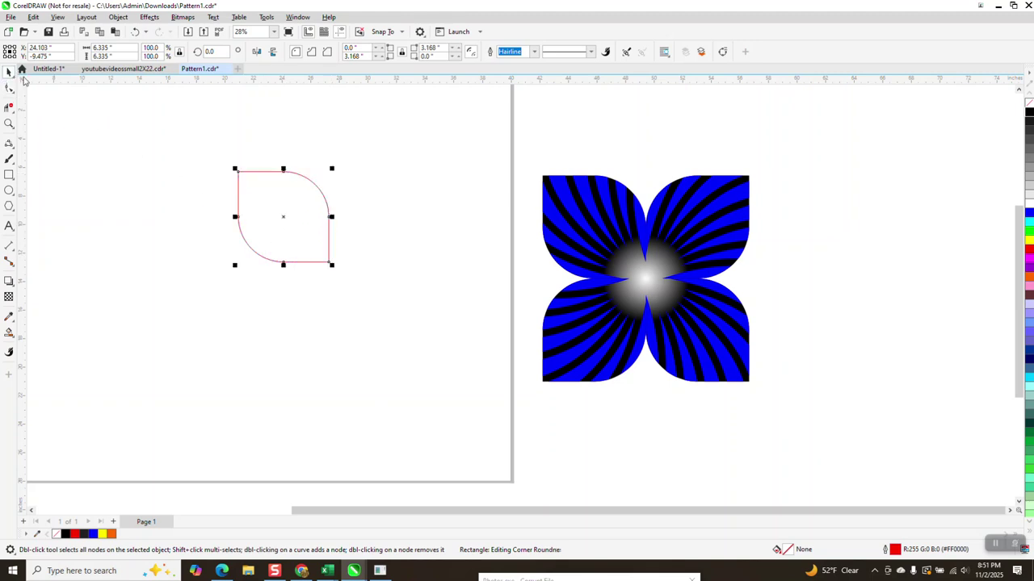
{"action": "left_click", "coordinate": [212, 51]}
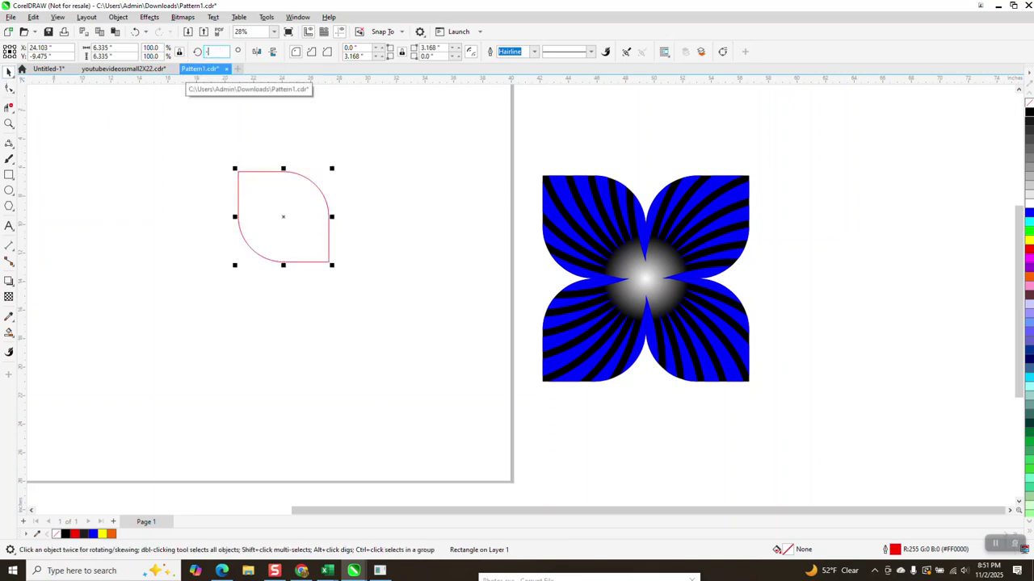
{"action": "type", "text": "-45"}
{"action": "key", "text": "Return"}
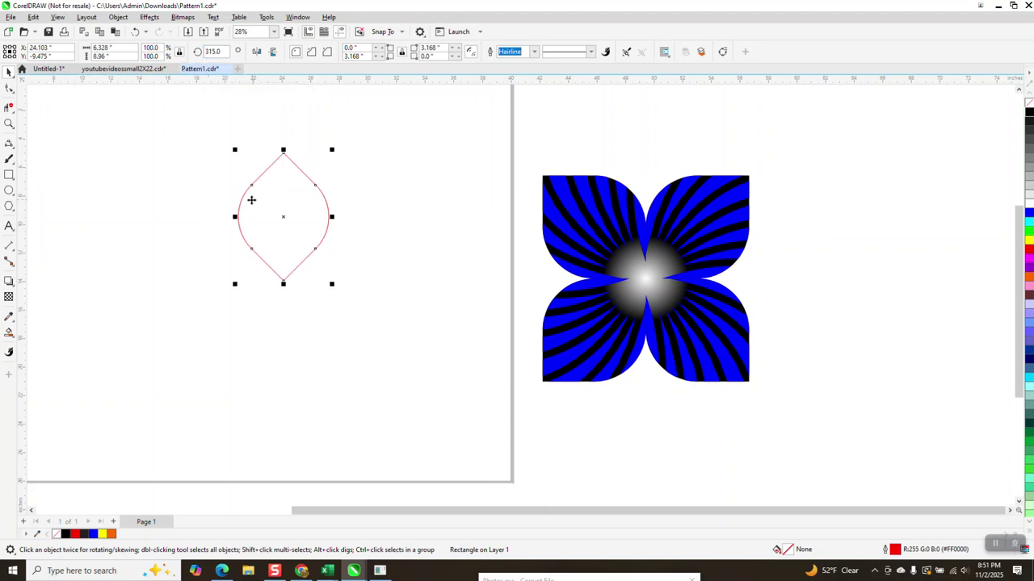
- Draw a 3-point curve from the petal's bottom tip past its upper left side and set its outline width to 0.333 in
{"action": "left_click", "coordinate": [10, 144]}
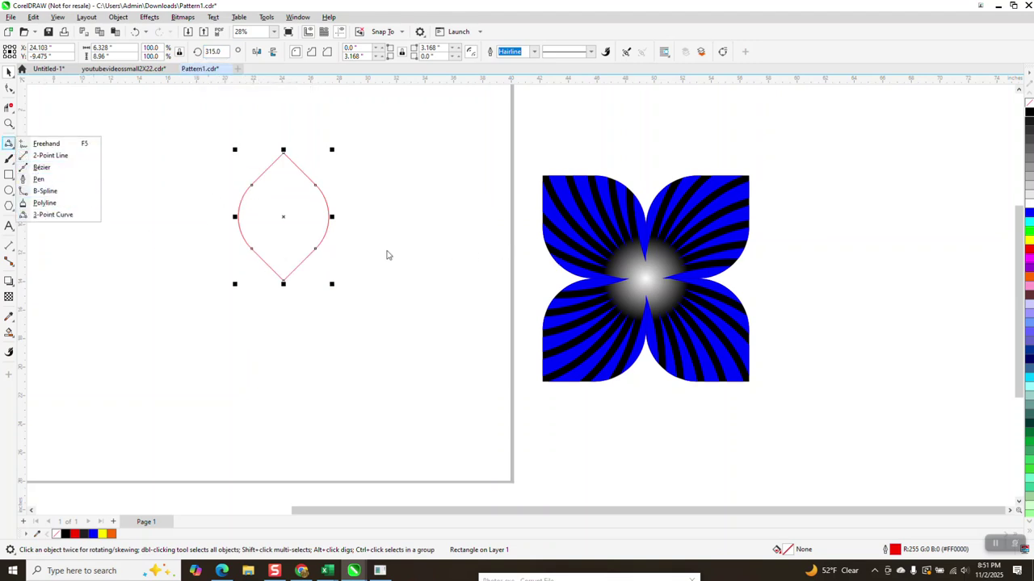
{"action": "left_click", "coordinate": [50, 214]}
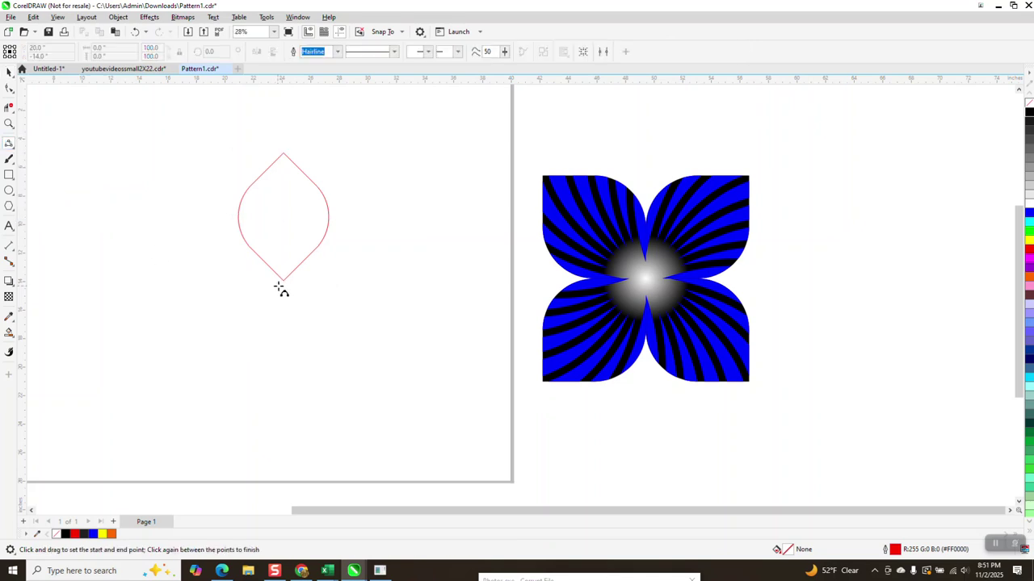
{"action": "left_click_drag", "start_coordinate": [282, 281], "coordinate": [239, 175]}
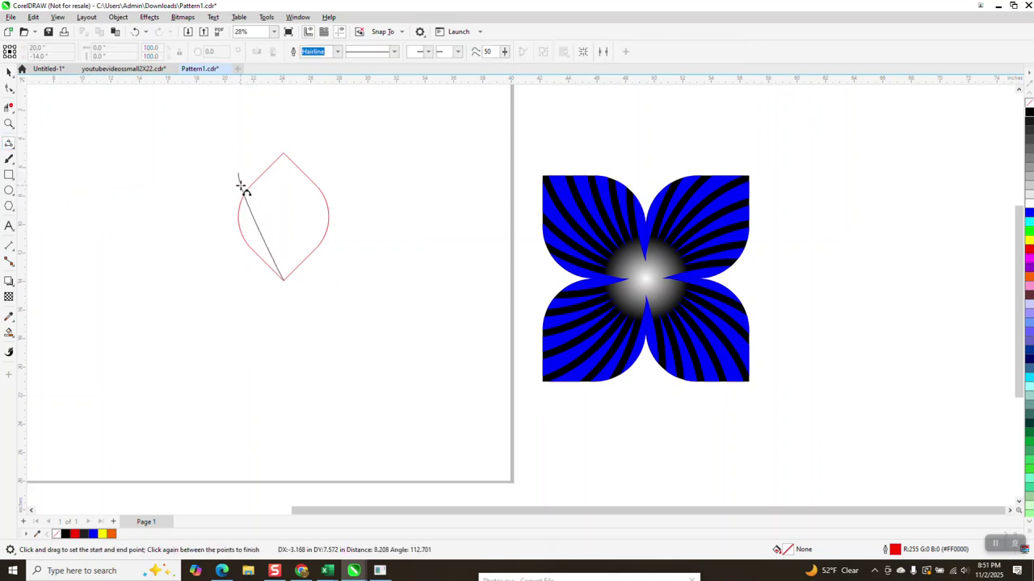
{"action": "left_click", "coordinate": [250, 232]}
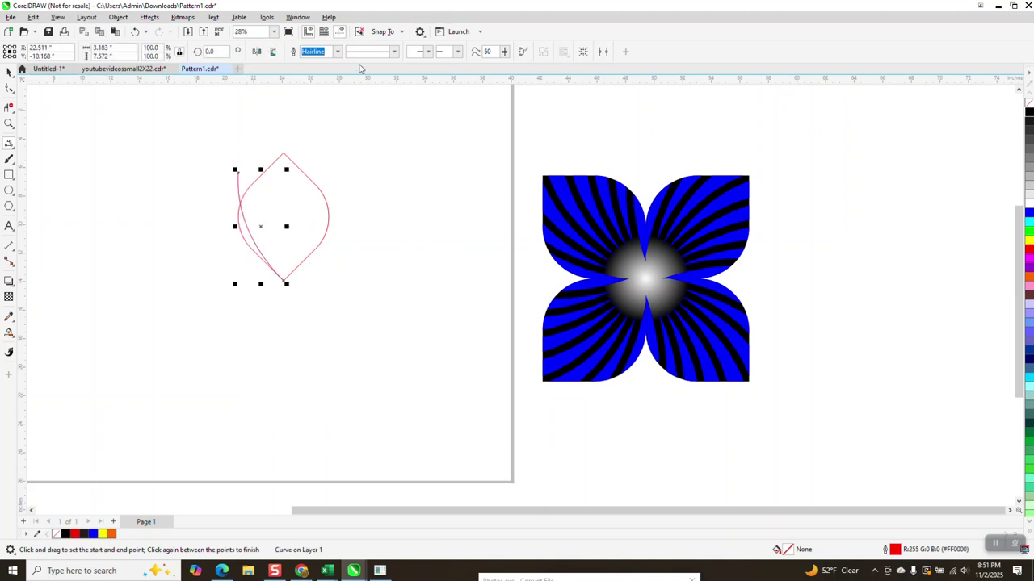
{"action": "left_click", "coordinate": [338, 52]}
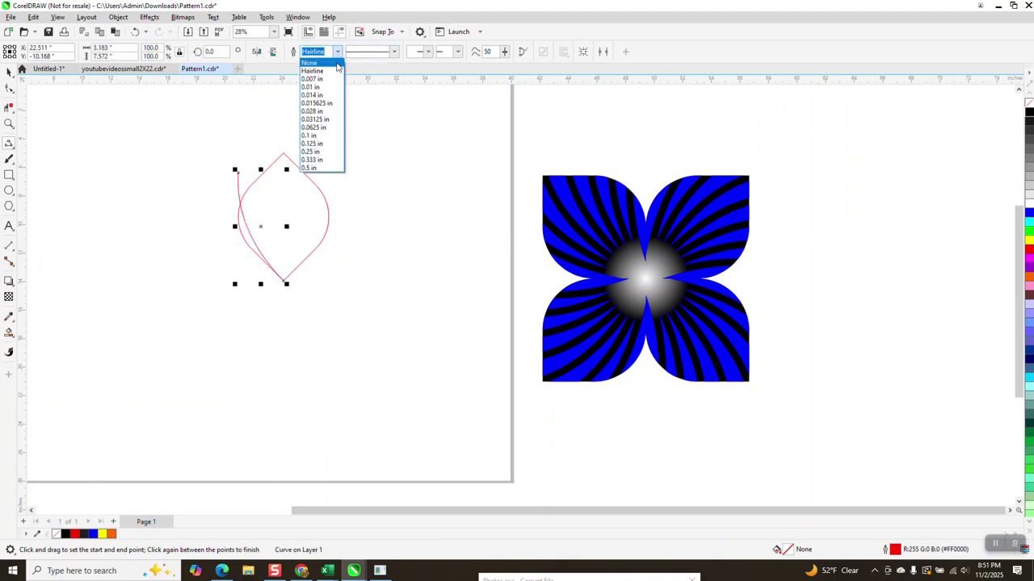
{"action": "left_click", "coordinate": [311, 160]}
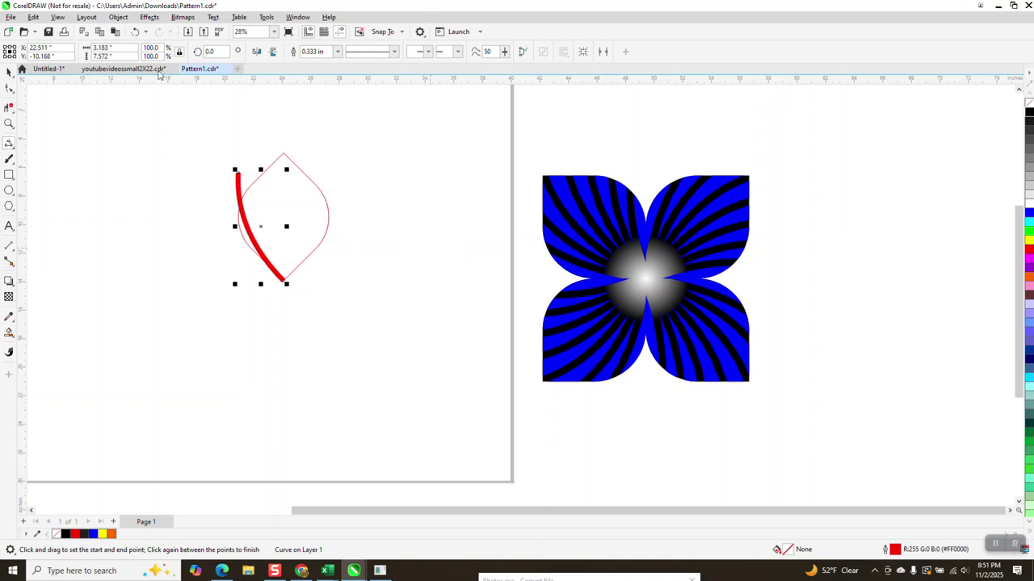
- Convert the thick curve's outline to an object and stretch it upward to about 9.4 in tall
{"action": "left_click", "coordinate": [118, 17]}
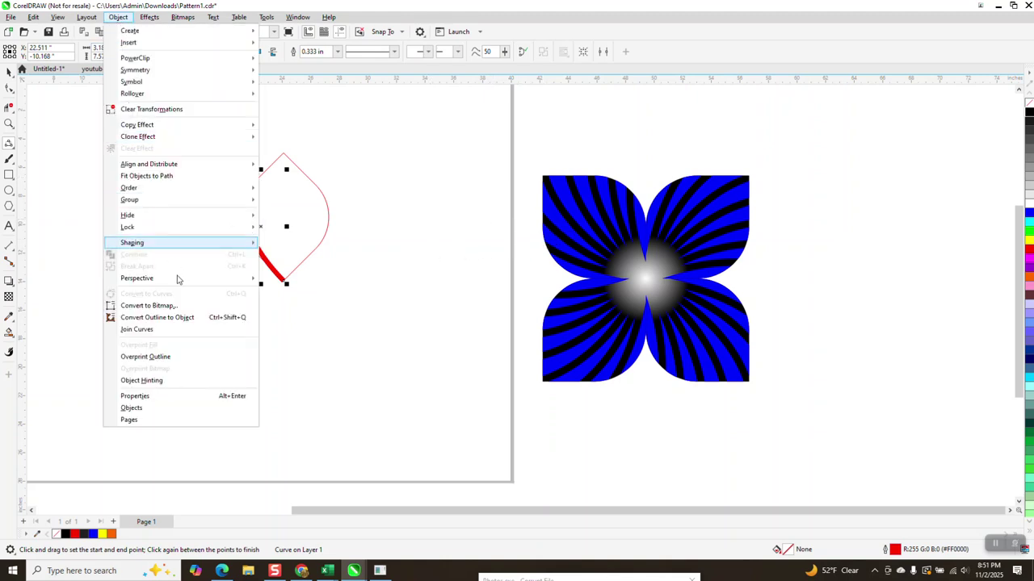
{"action": "left_click", "coordinate": [157, 318]}
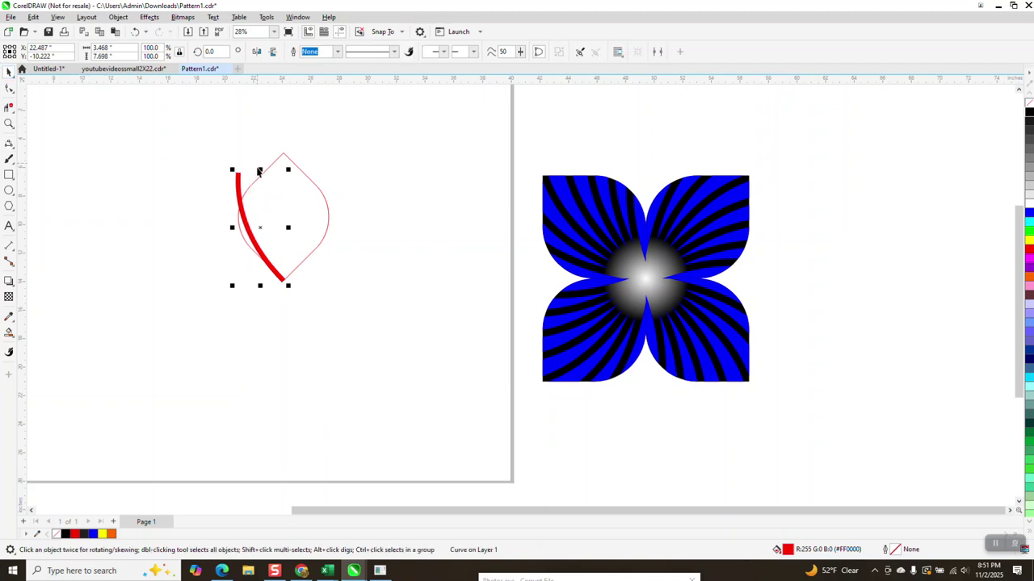
{"action": "left_click_drag", "start_coordinate": [260, 170], "coordinate": [260, 145]}
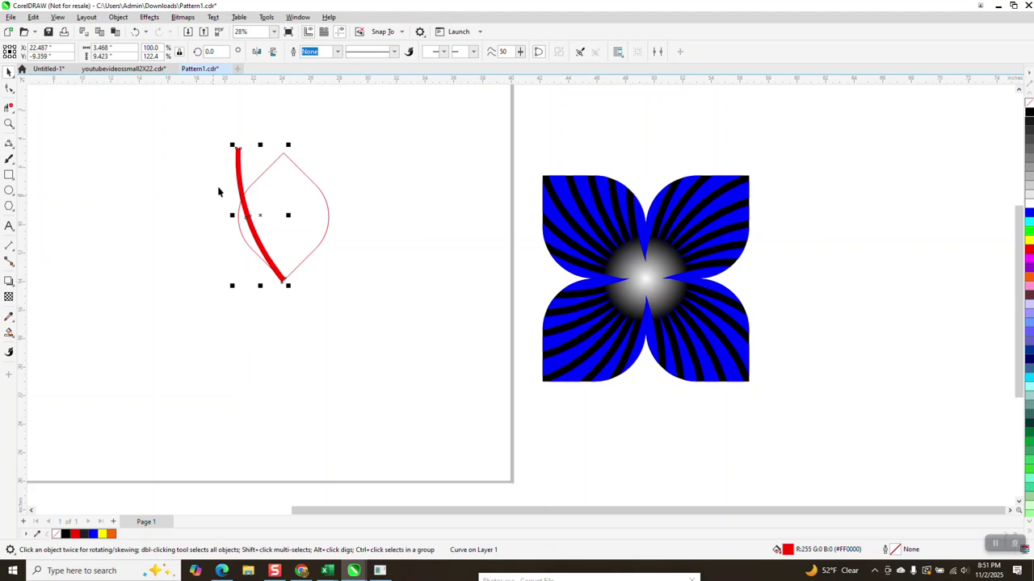
{"action": "left_click", "coordinate": [254, 209]}
{"action": "left_click", "coordinate": [247, 214]}
{"action": "left_click", "coordinate": [248, 213]}
{"action": "left_click_drag", "start_coordinate": [260, 216], "coordinate": [281, 282]}
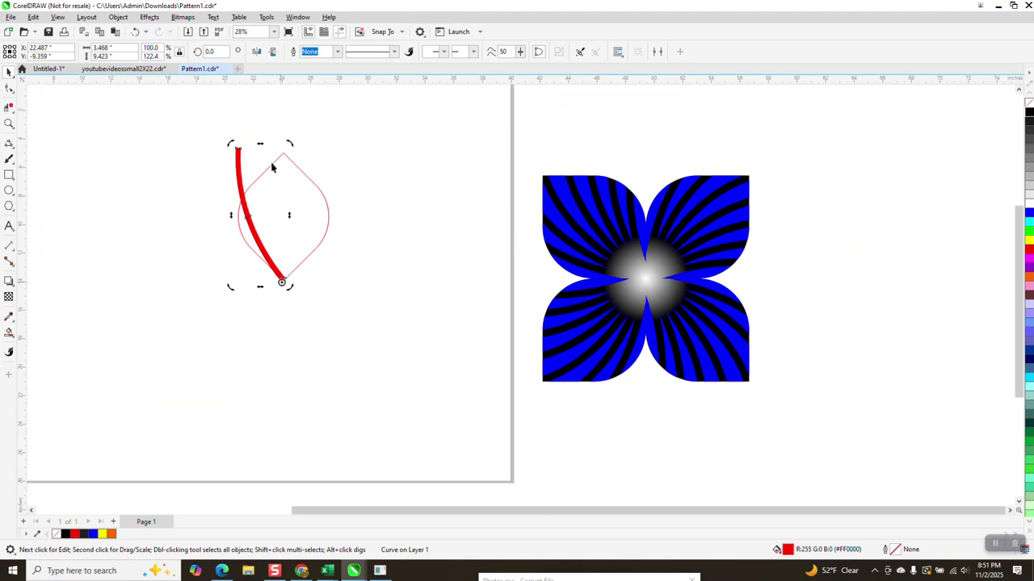
{"action": "left_click_drag", "start_coordinate": [289, 143], "coordinate": [329, 165]}
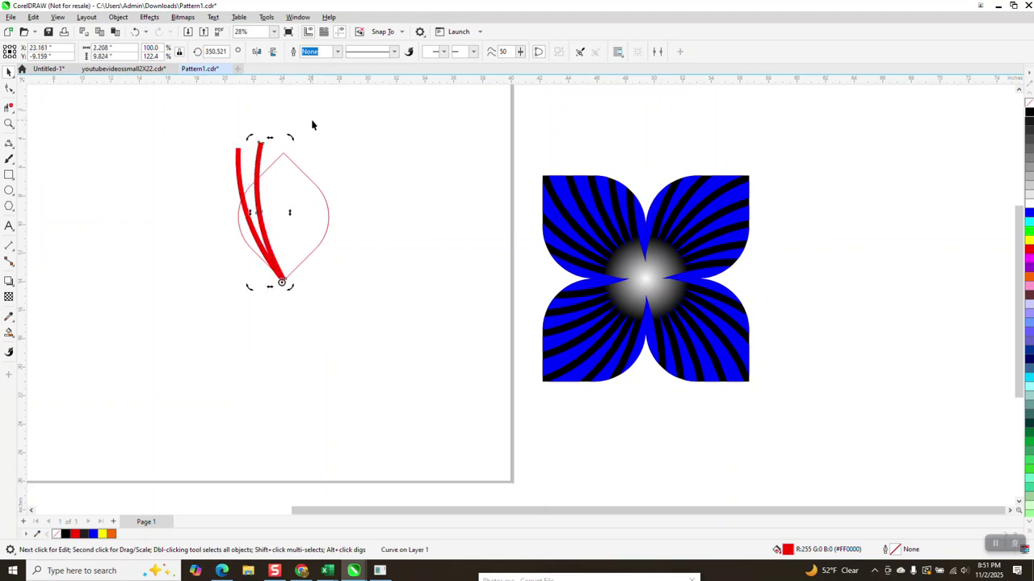
{"action": "left_click", "coordinate": [291, 129]}
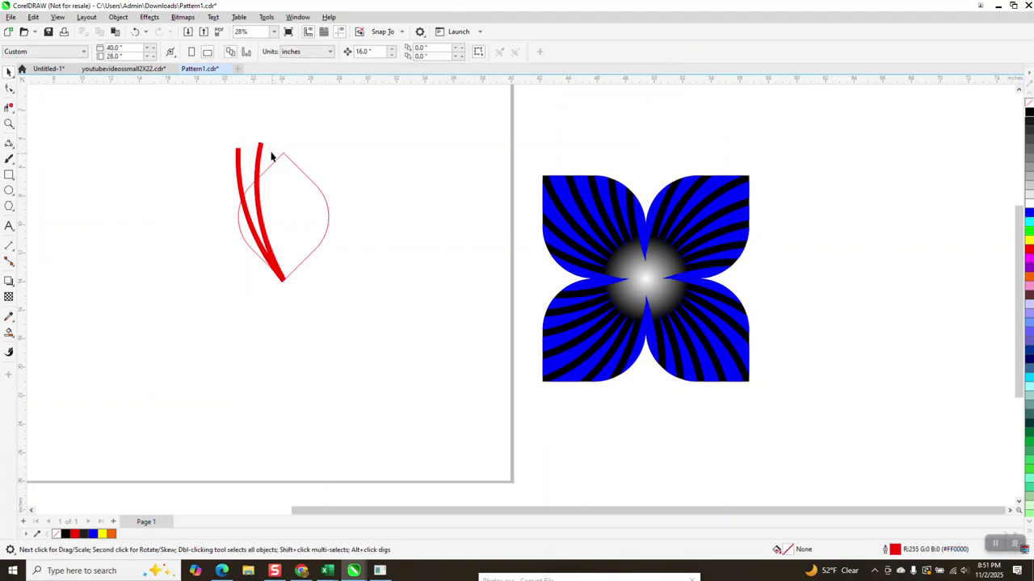
{"action": "left_click", "coordinate": [263, 153]}
{"action": "key", "text": "Delete"}
{"action": "left_click_drag", "start_coordinate": [239, 176], "coordinate": [169, 176]}
{"action": "left_click", "coordinate": [134, 32]}
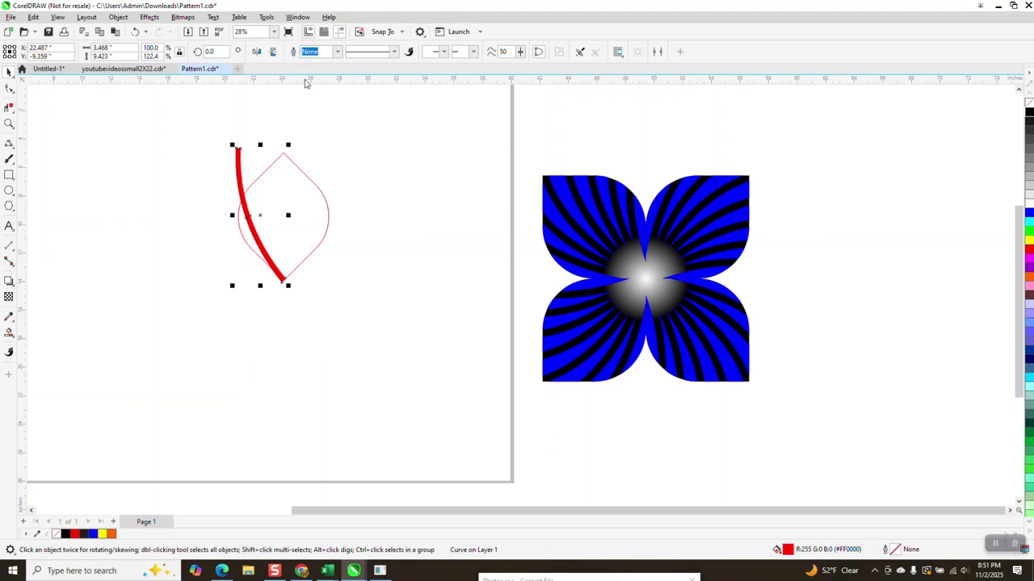
- Make five copies of the red stripe rotated about the petal's bottom tip, each about 11.4 degrees further clockwise
{"action": "left_click", "coordinate": [263, 217]}
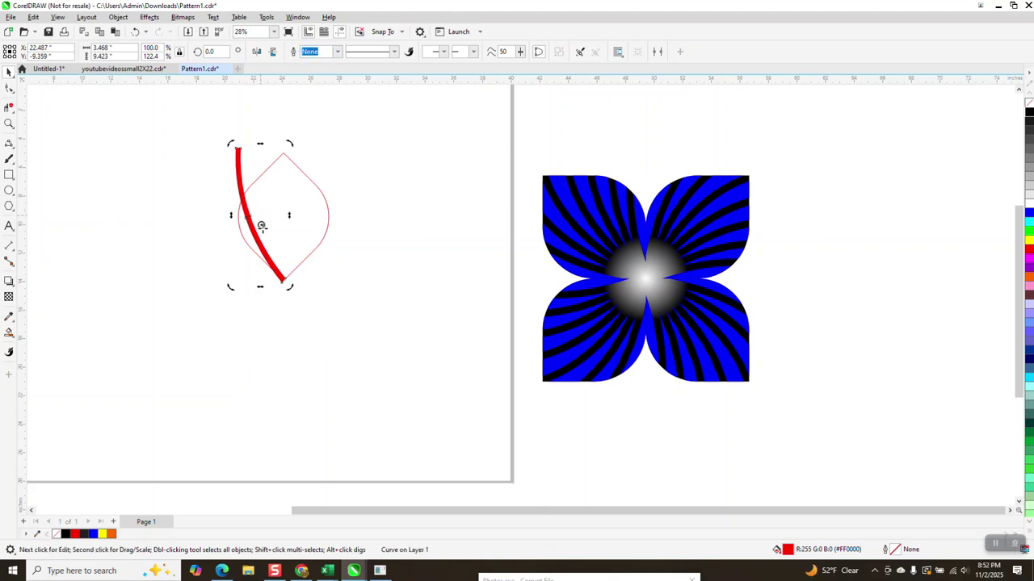
{"action": "left_click_drag", "start_coordinate": [283, 279], "coordinate": [282, 282]}
{"action": "left_click_drag", "start_coordinate": [290, 146], "coordinate": [316, 159]}
{"action": "key", "text": "ctrl+r"}
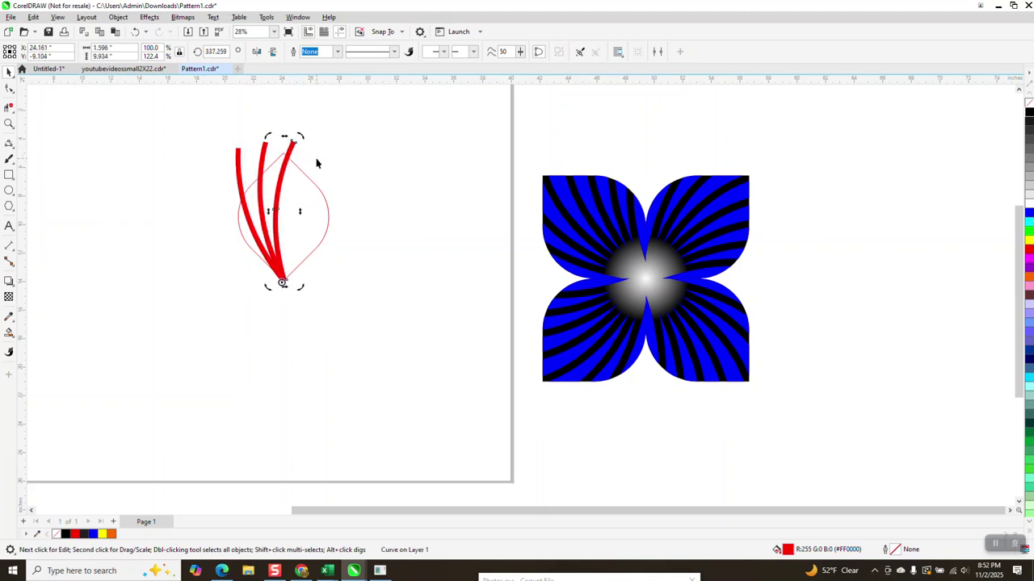
{"action": "key", "text": "ctrl+r"}
{"action": "key", "text": "ctrl+r"}
{"action": "key", "text": "ctrl+r"}
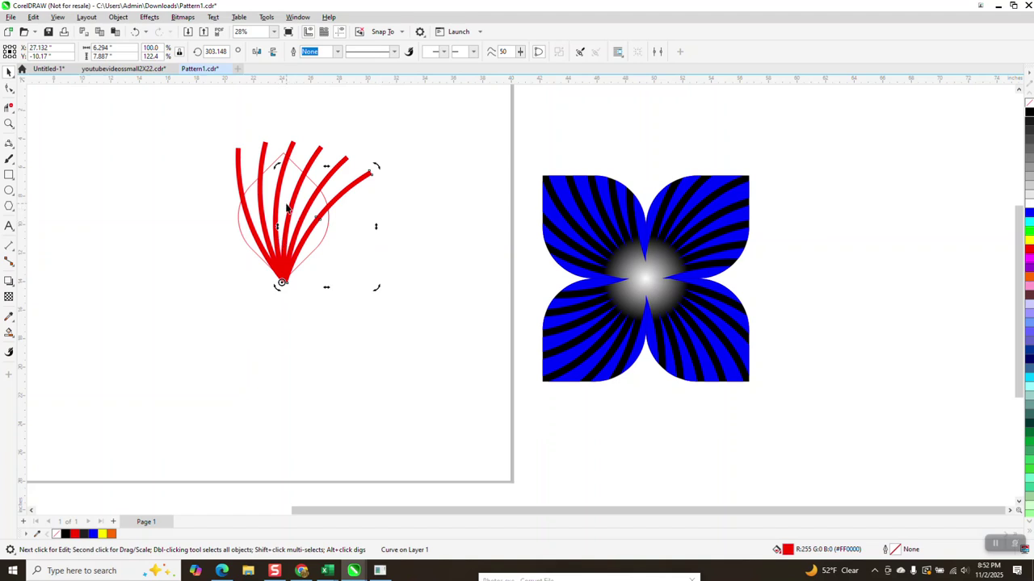
- Fill the seven petal segments between the red stripes with blue using Smart Fill
{"action": "left_click", "coordinate": [9, 332]}
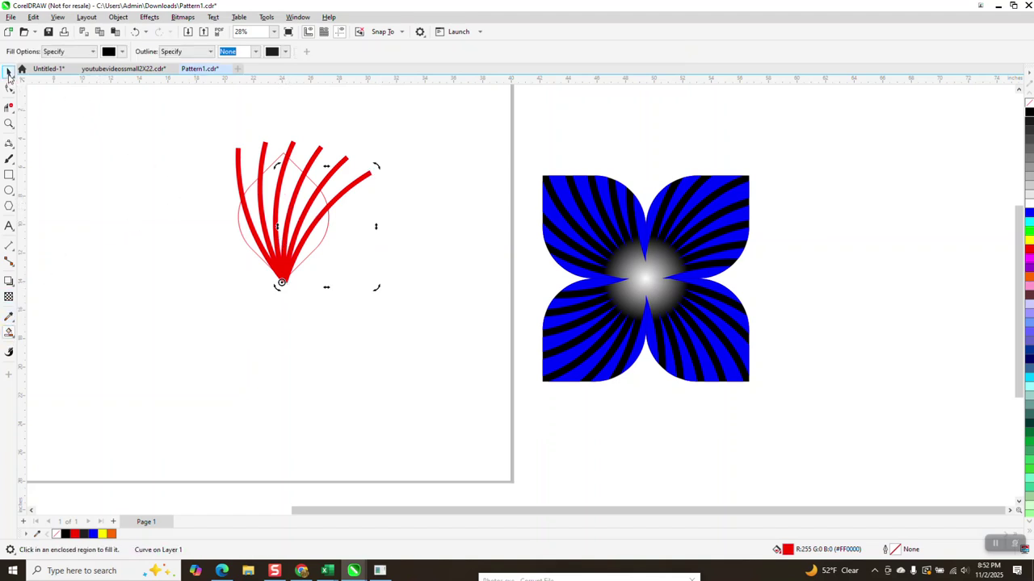
{"action": "left_click", "coordinate": [9, 73]}
{"action": "left_click", "coordinate": [13, 338]}
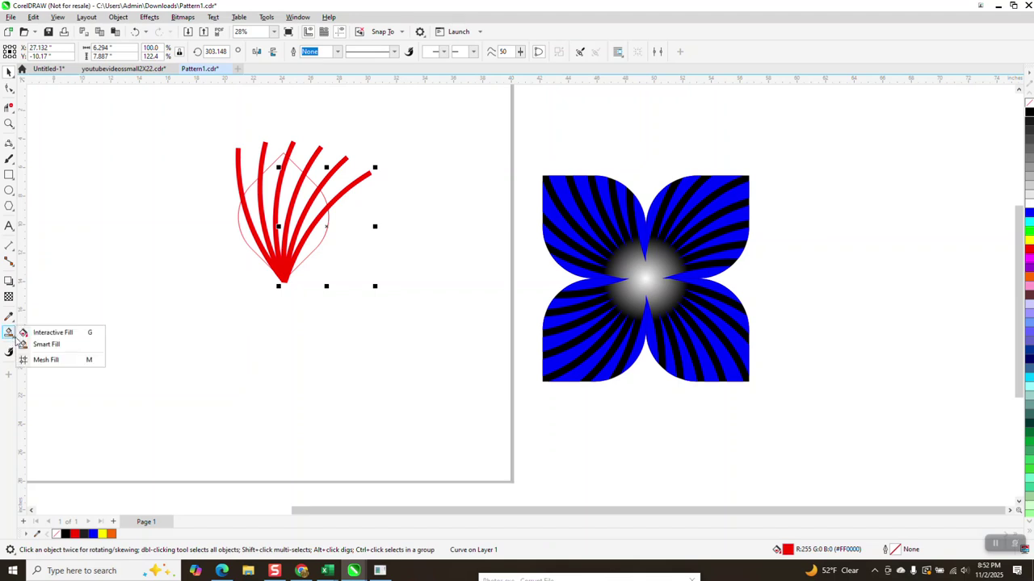
{"action": "left_click", "coordinate": [40, 346]}
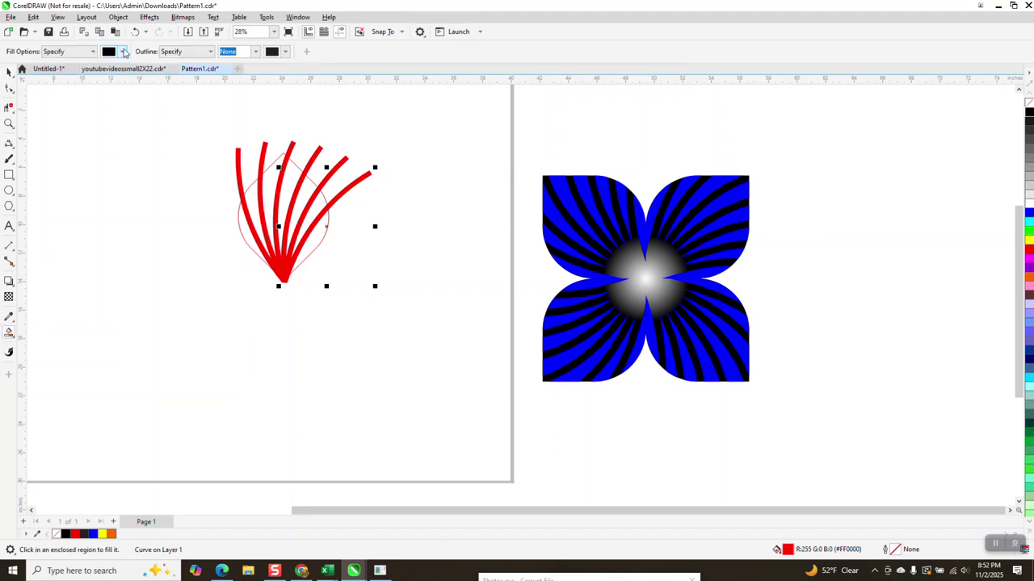
{"action": "left_click", "coordinate": [122, 50]}
{"action": "left_click", "coordinate": [155, 119]}
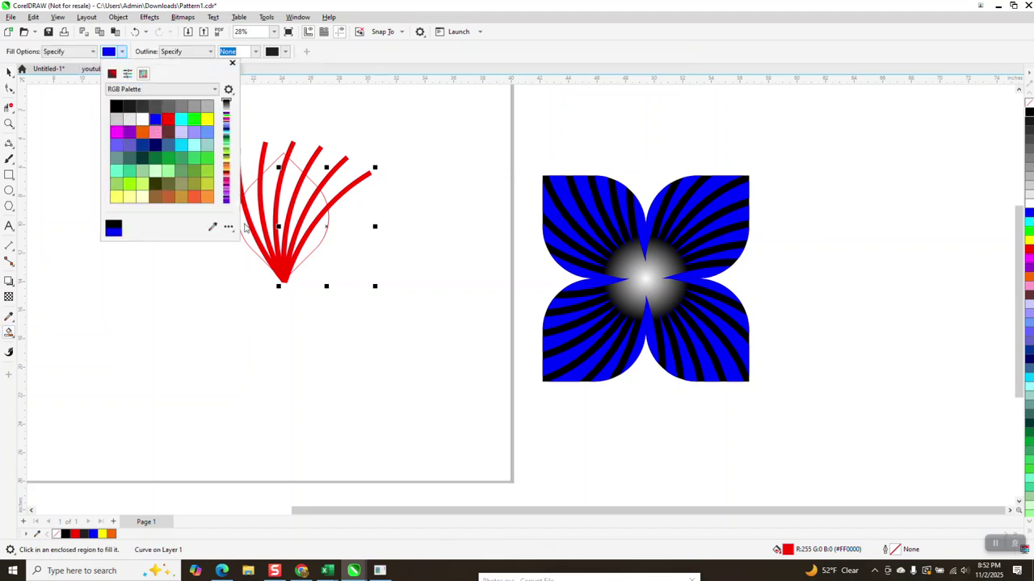
{"action": "left_click", "coordinate": [246, 234]}
{"action": "left_click", "coordinate": [252, 216]}
{"action": "left_click", "coordinate": [273, 192]}
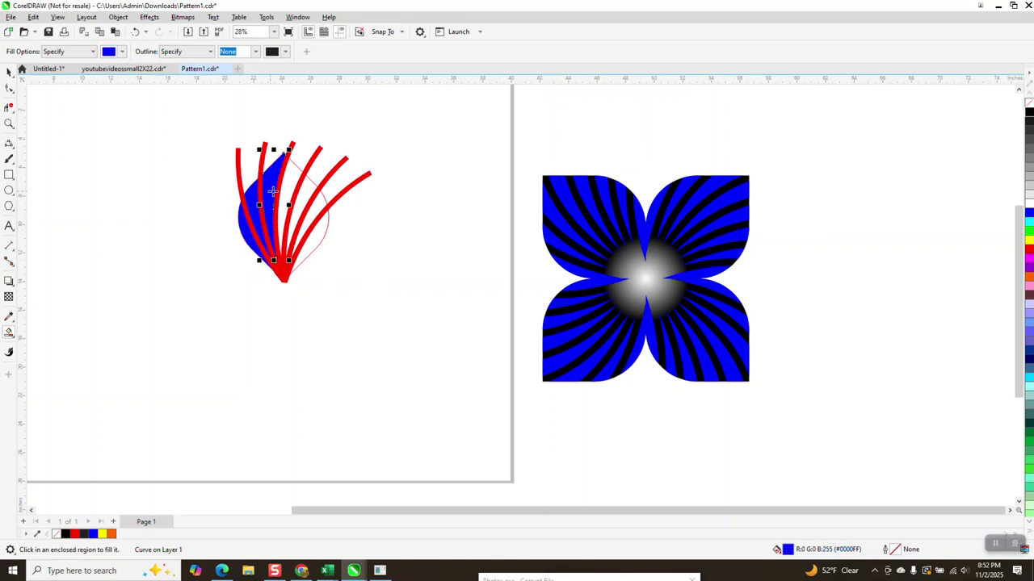
{"action": "left_click", "coordinate": [285, 189]}
{"action": "left_click", "coordinate": [306, 192]}
{"action": "left_click", "coordinate": [313, 202]}
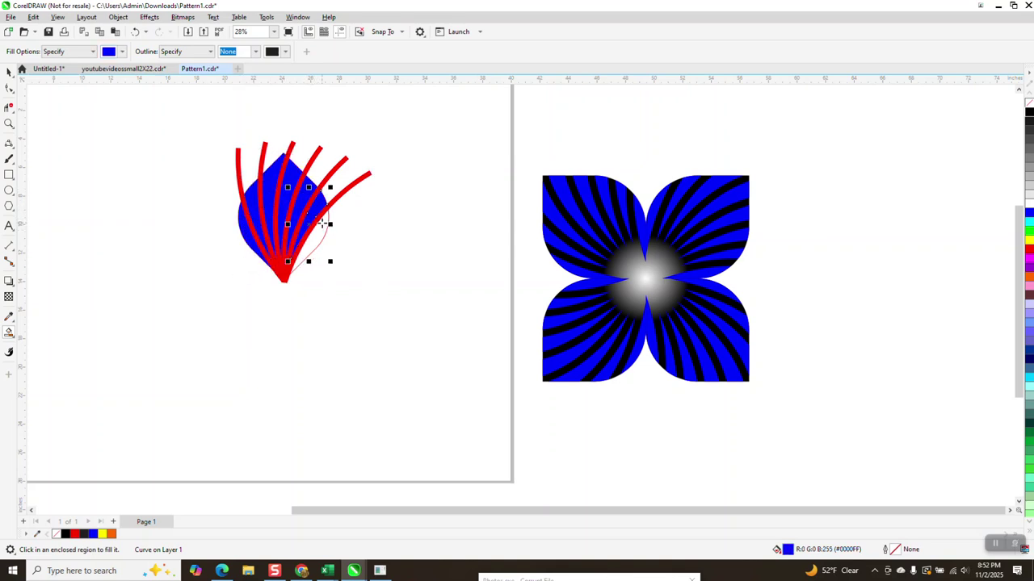
{"action": "left_click", "coordinate": [322, 224]}
- Delete all six red stripes from the petal, keeping the blue segments
{"action": "left_click", "coordinate": [9, 71]}
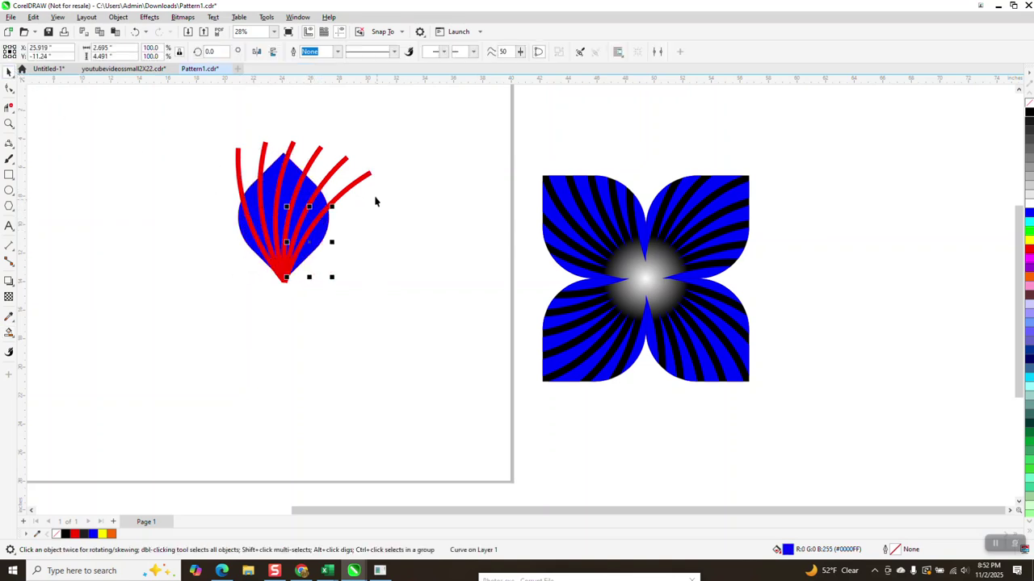
{"action": "key", "text": "Delete"}
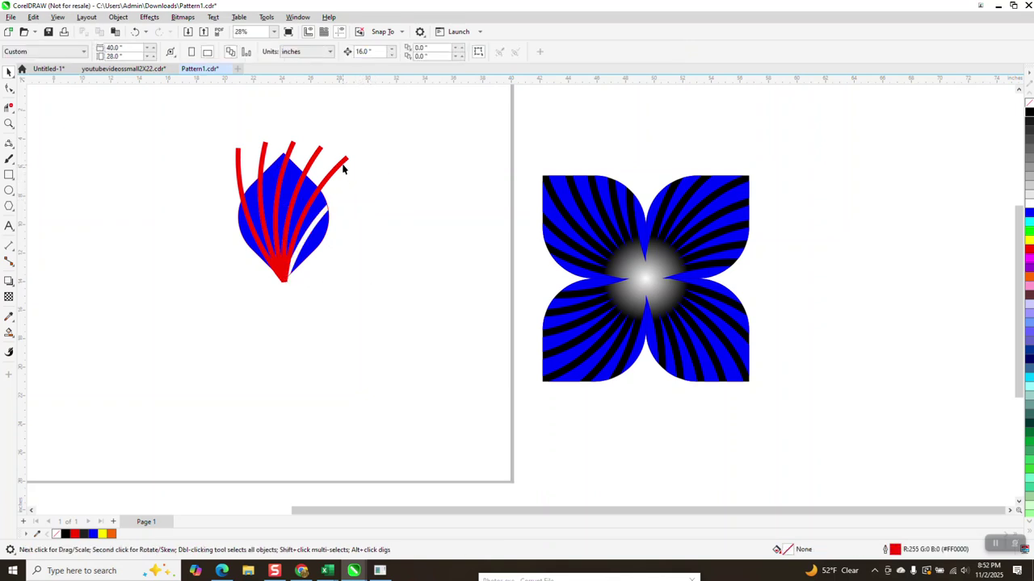
{"action": "left_click", "coordinate": [316, 156]}
{"action": "key", "text": "Delete"}
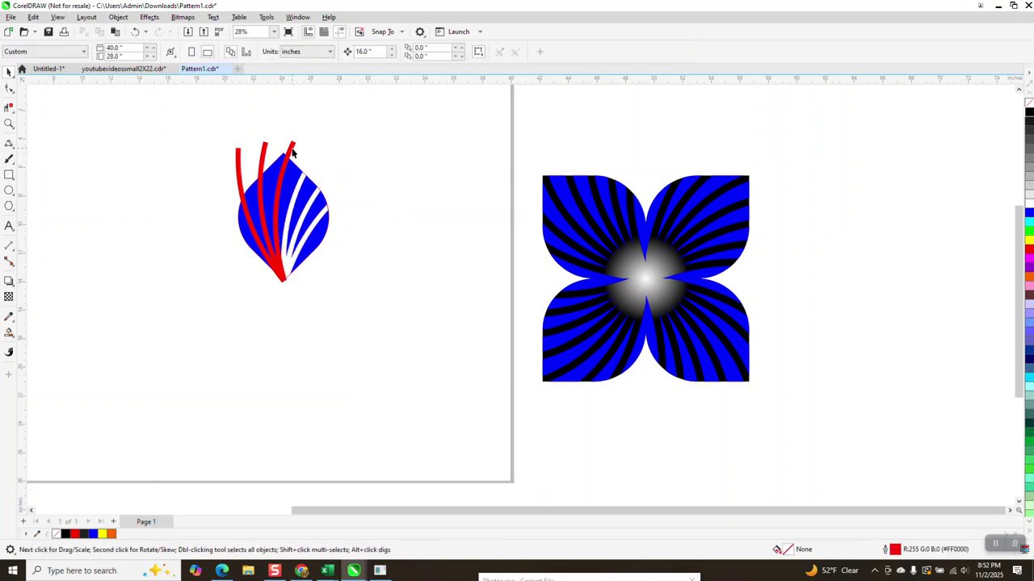
{"action": "left_click", "coordinate": [291, 149]}
{"action": "key", "text": "Delete"}
{"action": "left_click", "coordinate": [265, 146]}
{"action": "key", "text": "Delete"}
{"action": "left_click", "coordinate": [239, 154]}
{"action": "key", "text": "Delete"}
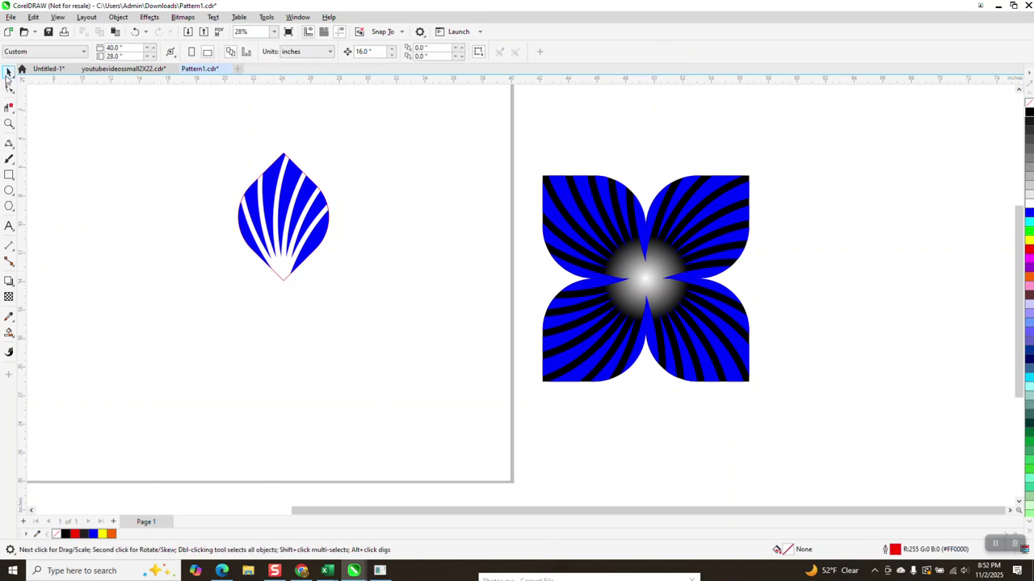
- Try to make a rotated copy of the ungrouped petal pieces with the rotation centre at the petal's bottom tip
{"action": "left_click_drag", "start_coordinate": [350, 291], "coordinate": [390, 316]}
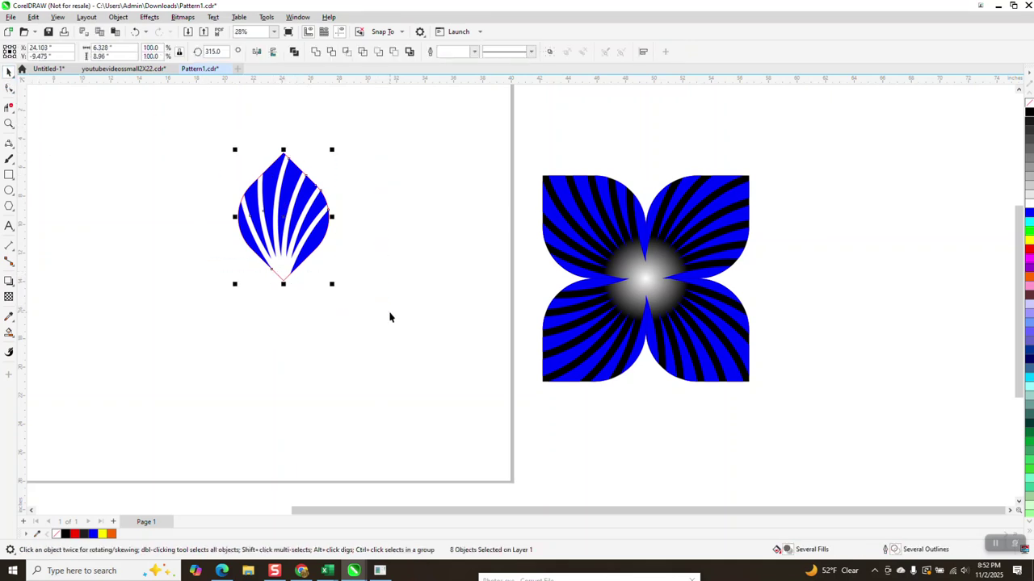
{"action": "left_click", "coordinate": [284, 210]}
{"action": "left_click_drag", "start_coordinate": [284, 212], "coordinate": [283, 281]}
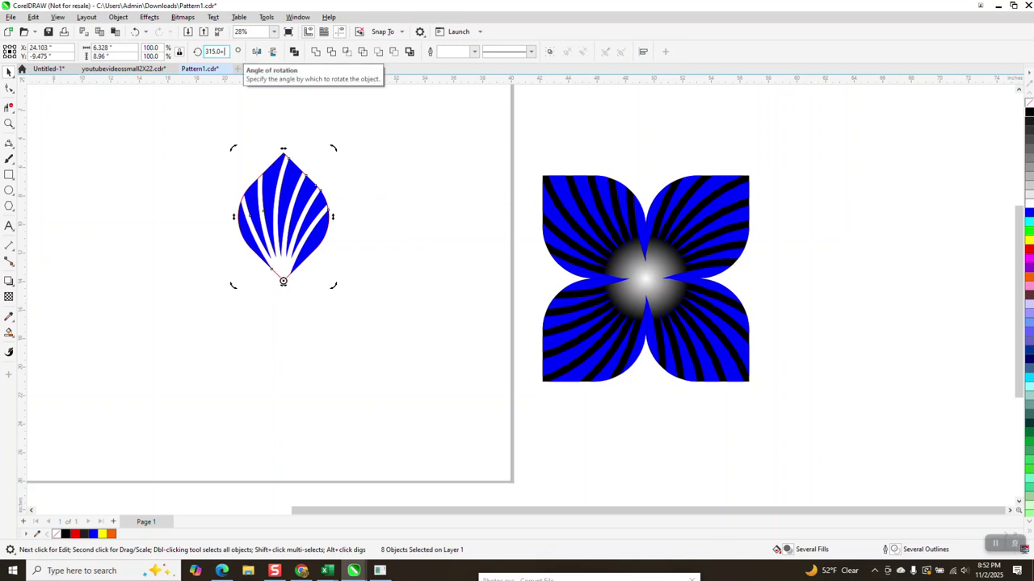
{"action": "key", "text": "Return"}
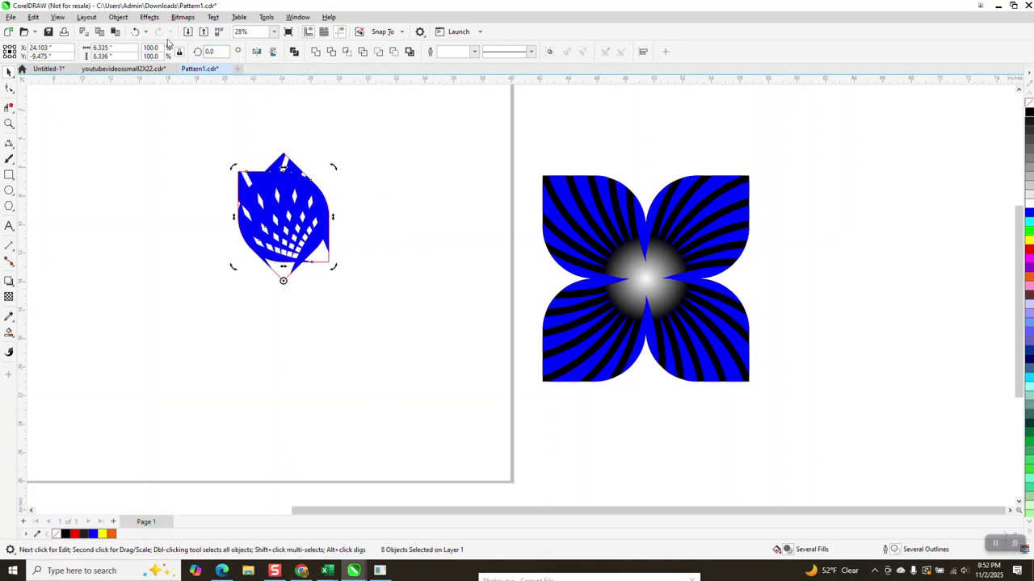
{"action": "key", "text": "ctrl+z"}
- Try moving individual blue segments out of the petal and undo the moves
{"action": "left_click", "coordinate": [327, 202]}
{"action": "left_click_drag", "start_coordinate": [322, 202], "coordinate": [399, 205]}
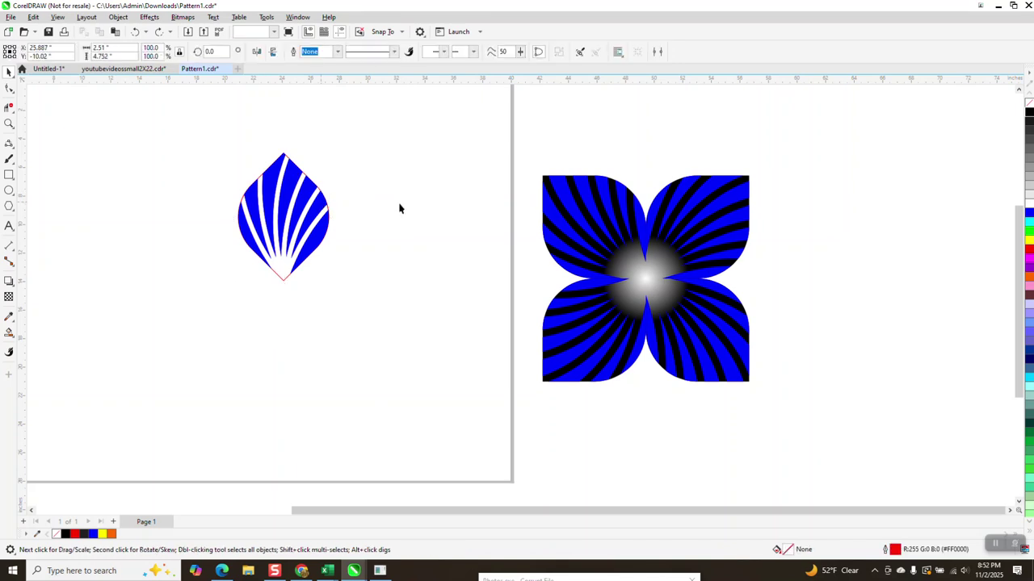
{"action": "left_click", "coordinate": [135, 31]}
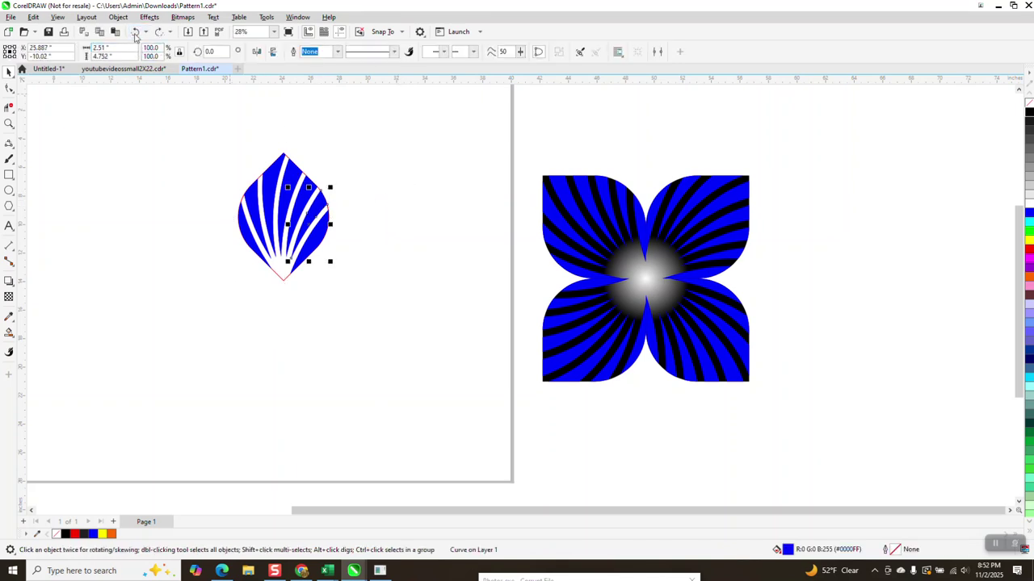
{"action": "left_click", "coordinate": [135, 32]}
{"action": "left_click", "coordinate": [383, 162]}
{"action": "left_click_drag", "start_coordinate": [287, 181], "coordinate": [357, 176]}
{"action": "left_click", "coordinate": [135, 31]}
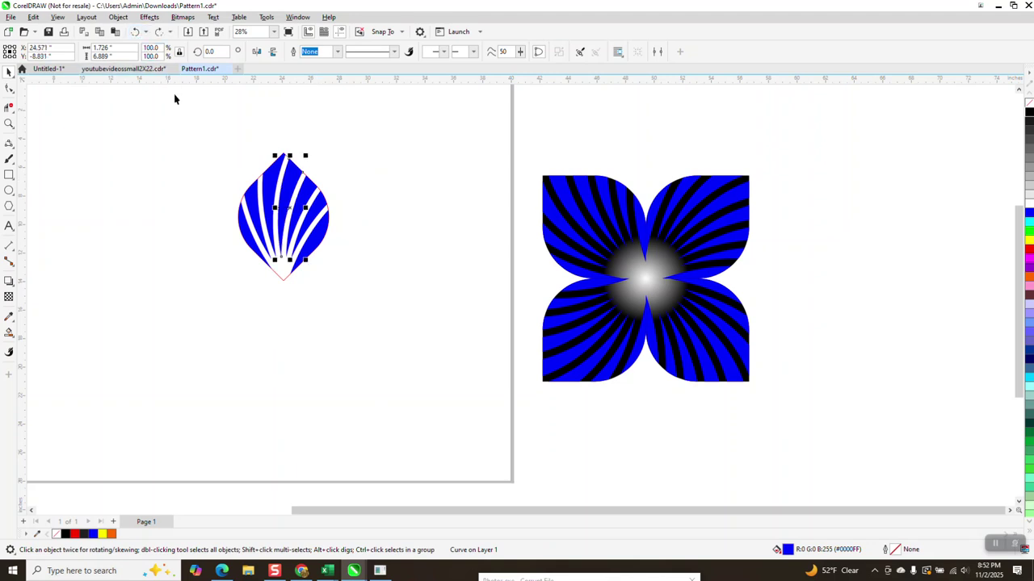
- Group all eight petal pieces and place the group's rotation centre at the petal's bottom tip
{"action": "left_click_drag", "start_coordinate": [177, 112], "coordinate": [404, 335]}
{"action": "key", "text": "ctrl+g"}
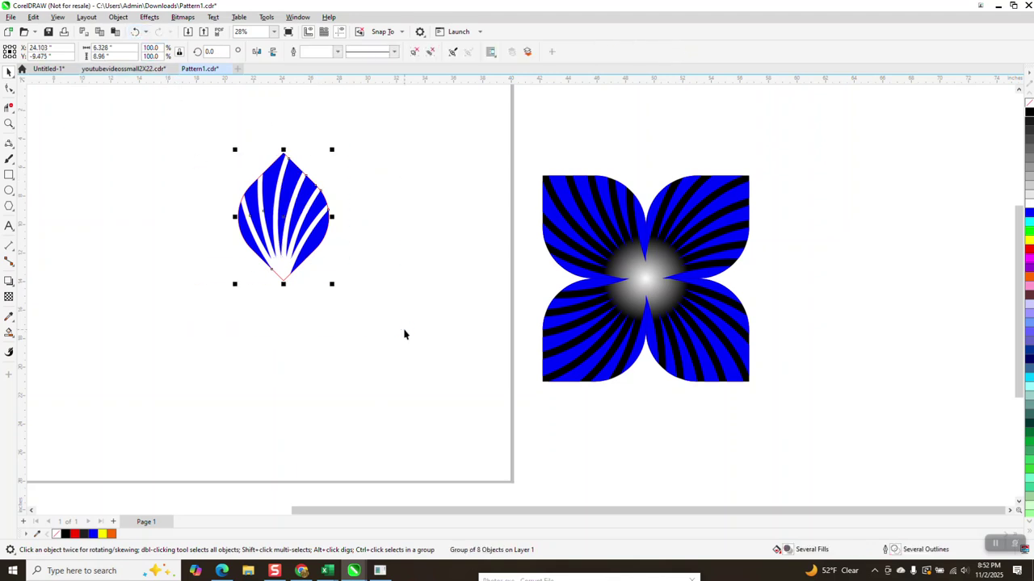
{"action": "left_click", "coordinate": [317, 191]}
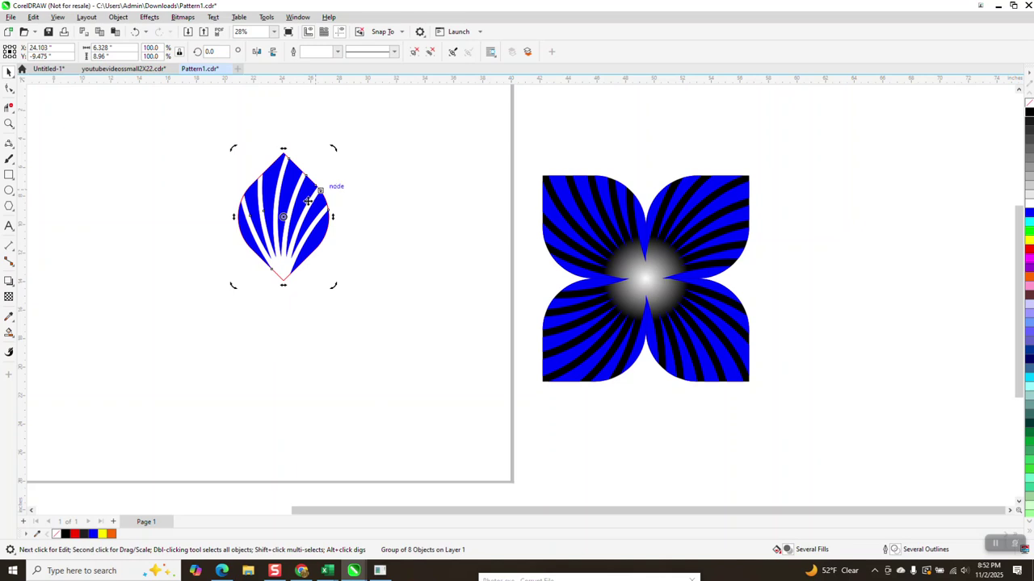
{"action": "left_click_drag", "start_coordinate": [286, 252], "coordinate": [283, 281]}
- Make three copies of the petal group rotated about its tip in 90-degree increments to form a four-petal flower
{"action": "type", "text": "90"}
{"action": "key", "text": "Return"}
{"action": "key", "text": "ctrl+r"}
{"action": "key", "text": "ctrl+r"}
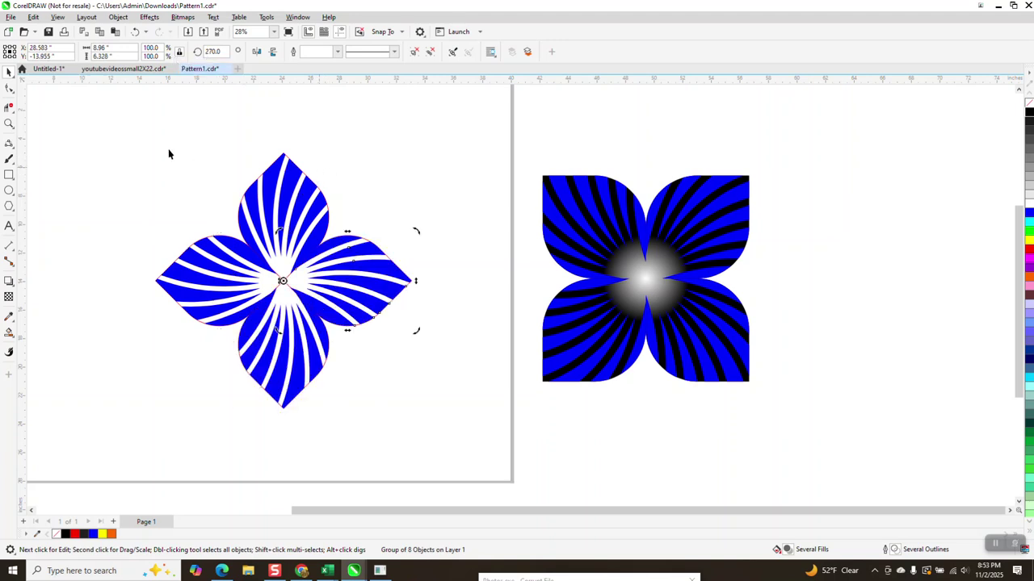
- Remove the outlines from all four petals
{"action": "left_click_drag", "start_coordinate": [116, 121], "coordinate": [462, 418]}
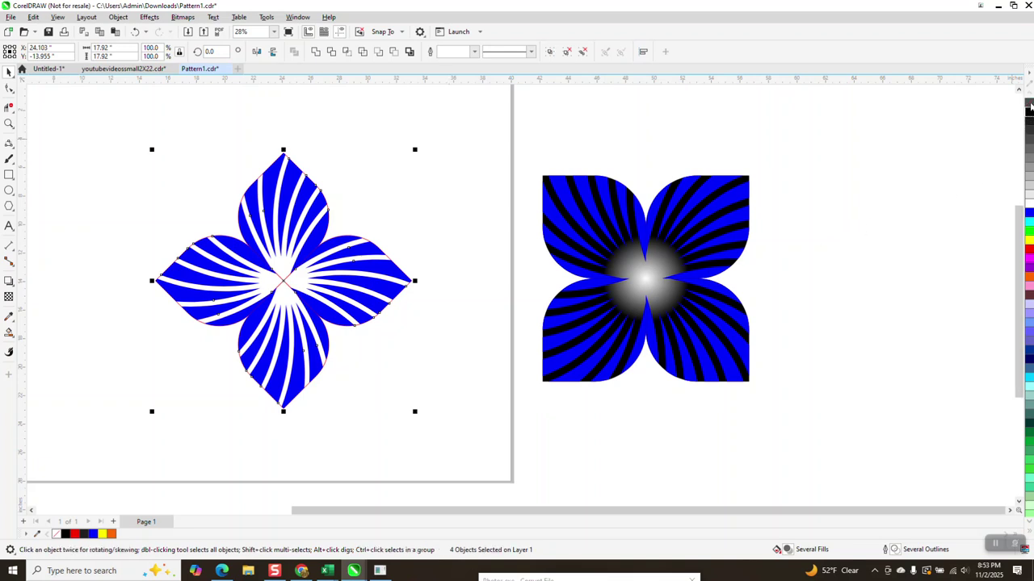
{"action": "right_click", "coordinate": [1030, 105]}
{"action": "left_click", "coordinate": [489, 192]}
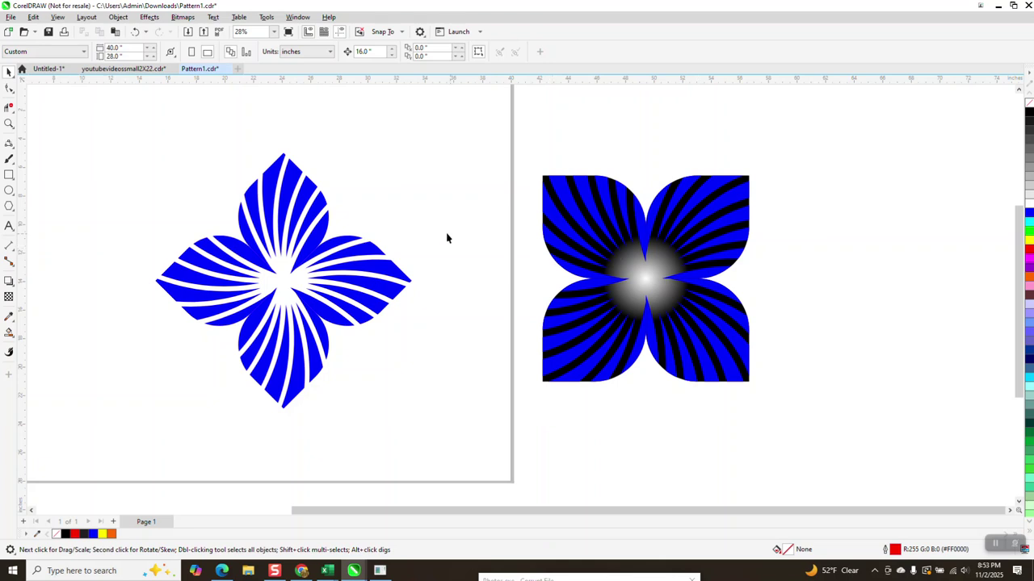
- Group the four petals into one flower and rotate it 45 degrees
{"action": "left_click_drag", "start_coordinate": [139, 133], "coordinate": [483, 457]}
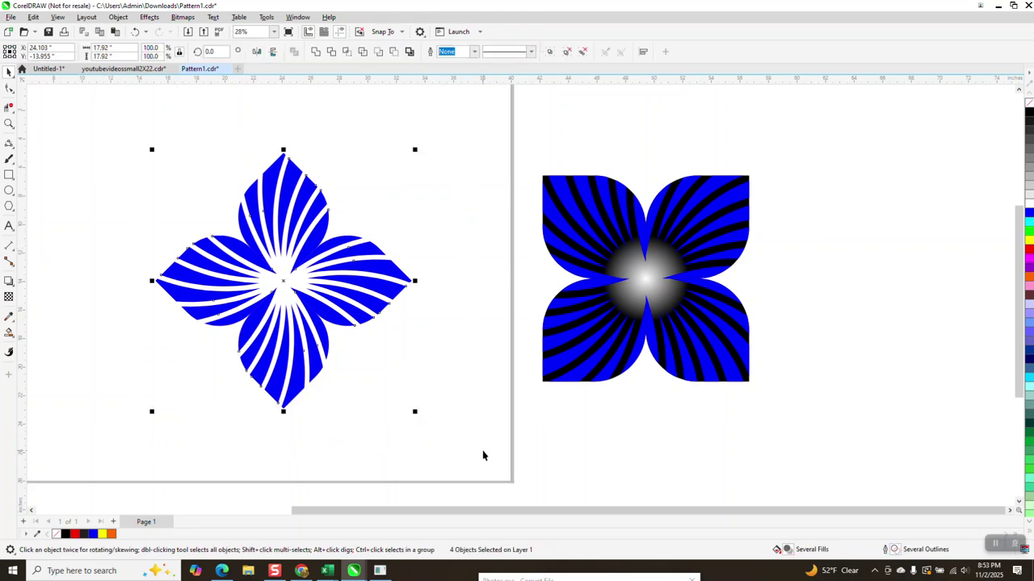
{"action": "key", "text": "ctrl+g"}
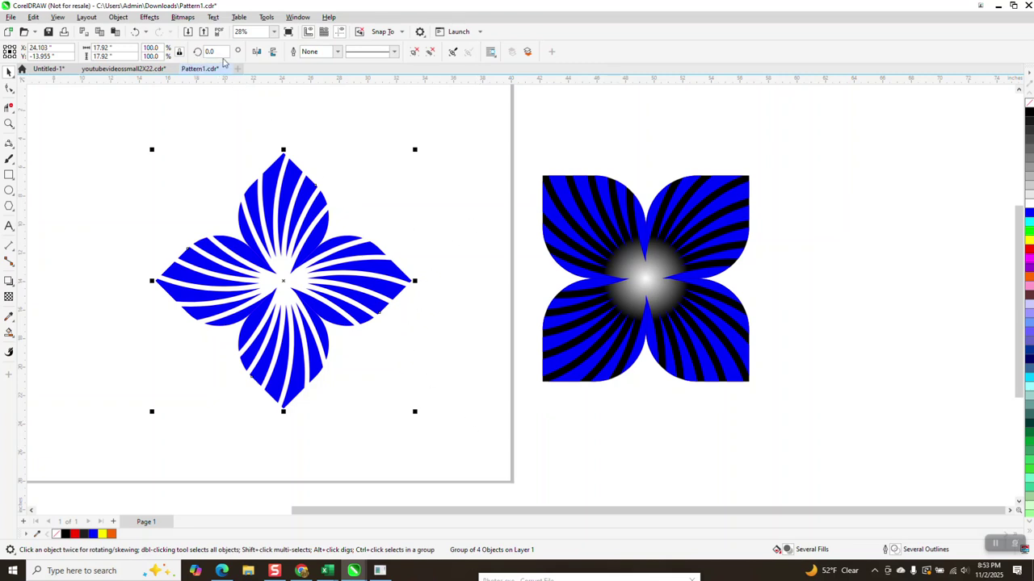
{"action": "left_click_drag", "start_coordinate": [219, 52], "coordinate": [172, 69]}
{"action": "type", "text": "45"}
{"action": "key", "text": "Return"}
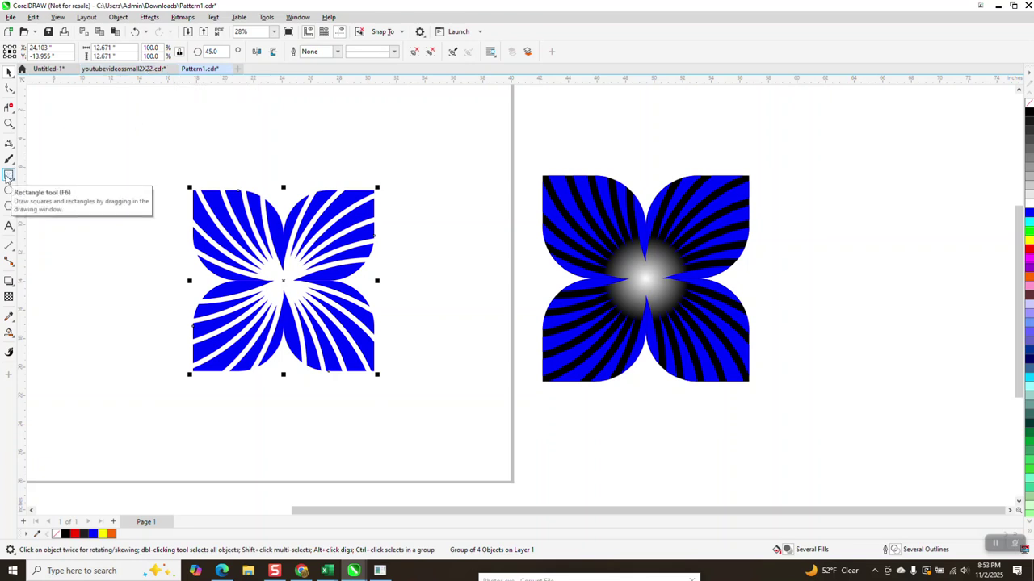
- Duplicate the flower 16 in to the left and fill the copy with black
{"action": "scroll", "coordinate": [315, 224], "scroll_direction": "down", "scroll_amount": 1}
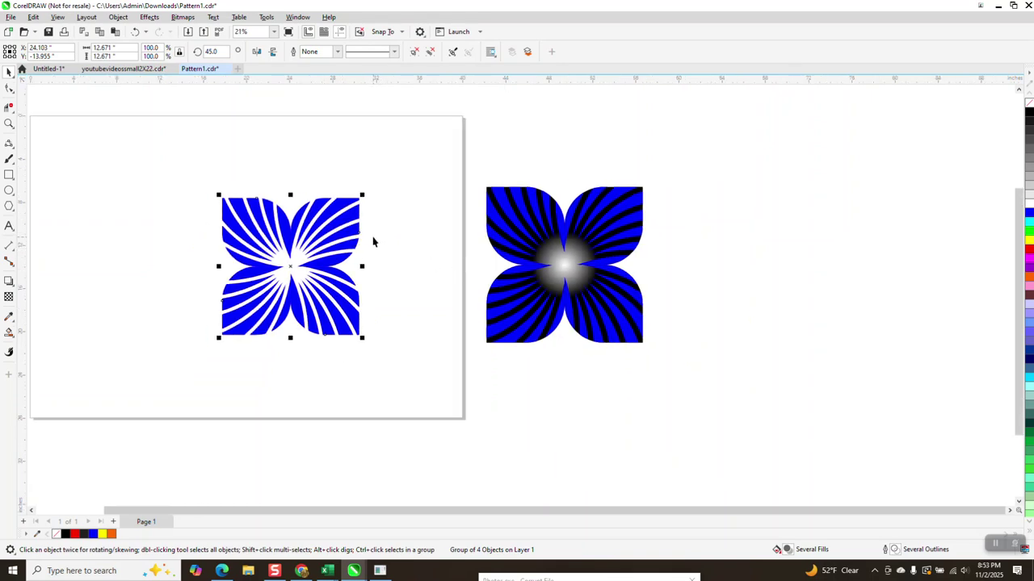
{"action": "key", "text": "ctrl+d"}
{"action": "scroll", "coordinate": [361, 255], "scroll_direction": "down", "scroll_amount": 2}
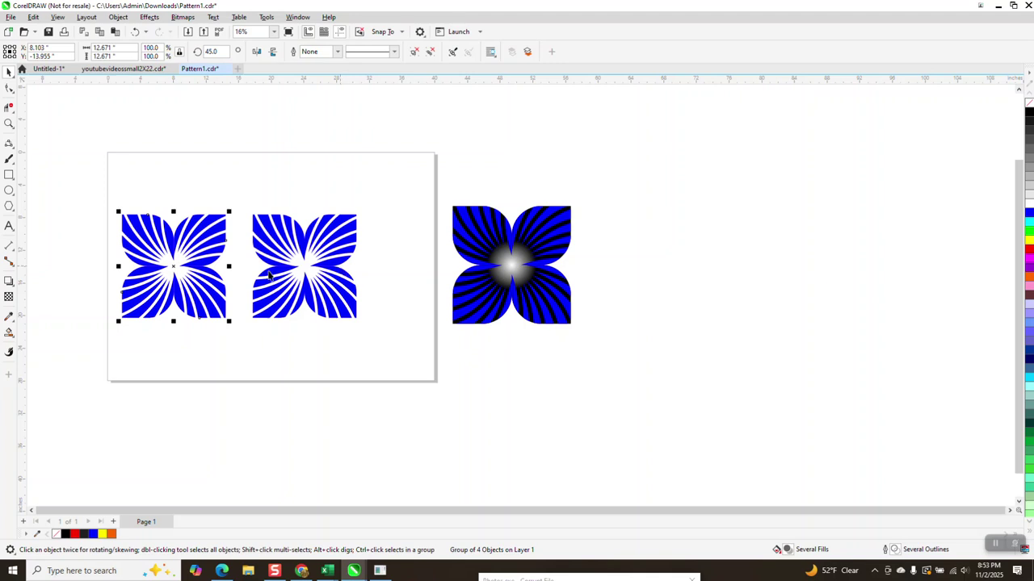
{"action": "left_click", "coordinate": [1030, 114]}
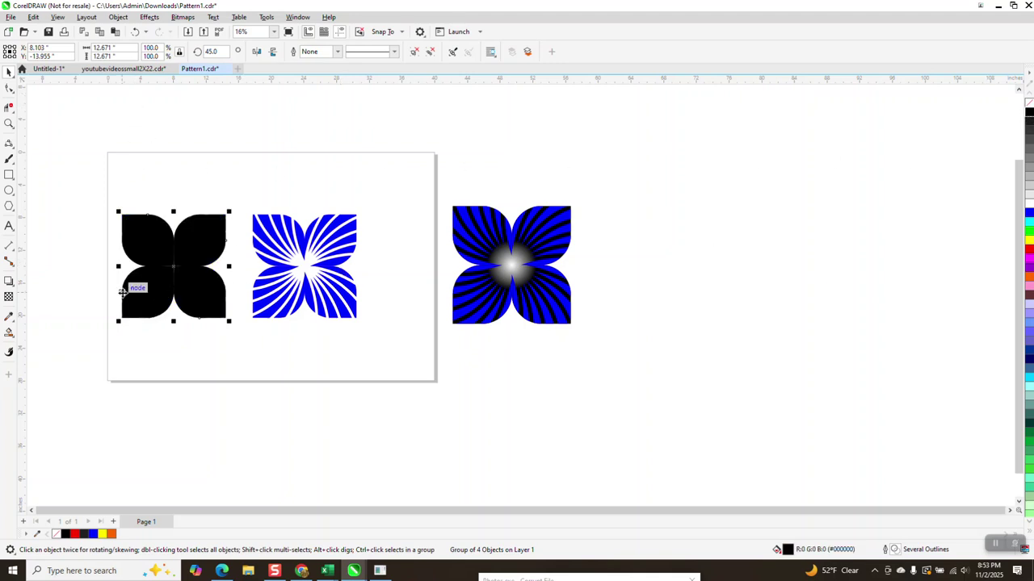
- Try to merge the black flower's petals into one shape with a Shaping operation, and undo it
{"action": "left_click", "coordinate": [9, 123]}
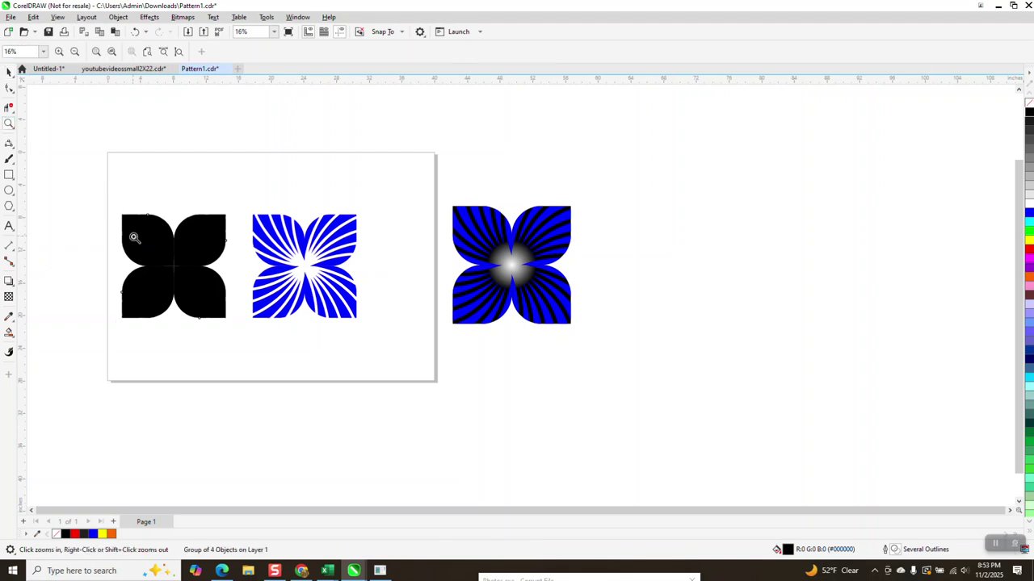
{"action": "left_click_drag", "start_coordinate": [138, 242], "coordinate": [214, 285]}
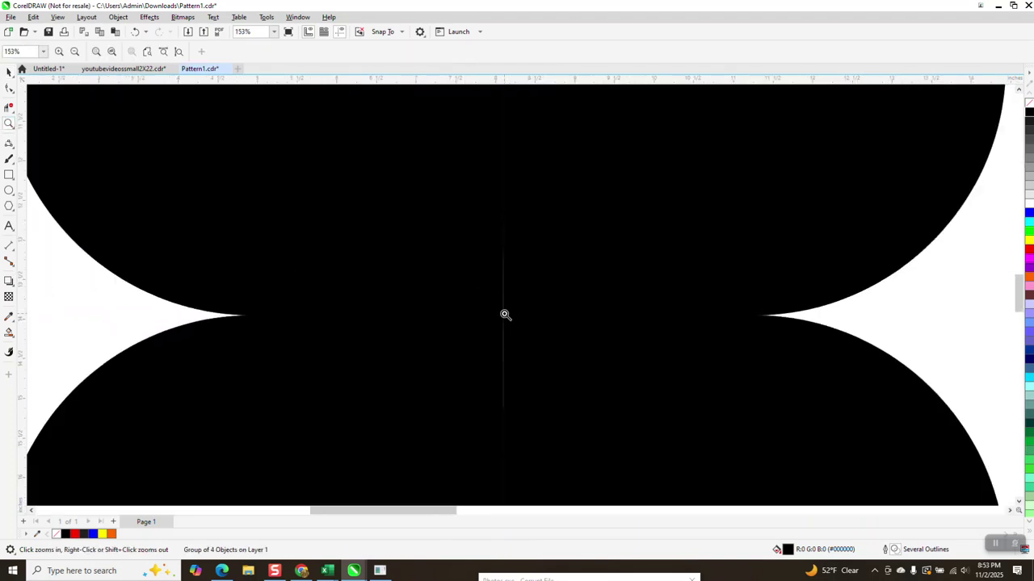
{"action": "scroll", "coordinate": [485, 307], "scroll_direction": "down", "scroll_amount": 5}
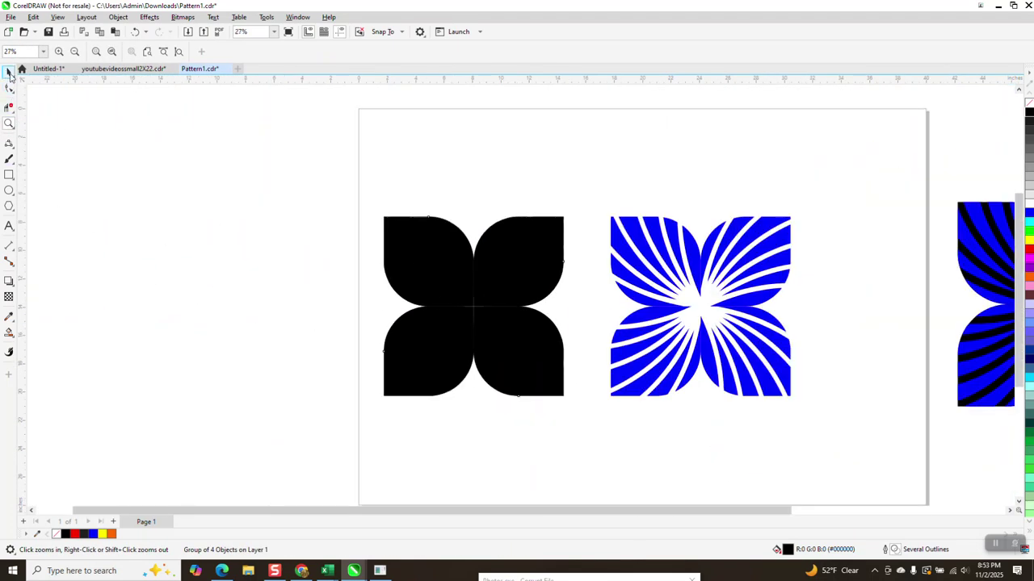
{"action": "left_click", "coordinate": [10, 74]}
{"action": "left_click_drag", "start_coordinate": [373, 202], "coordinate": [586, 421]}
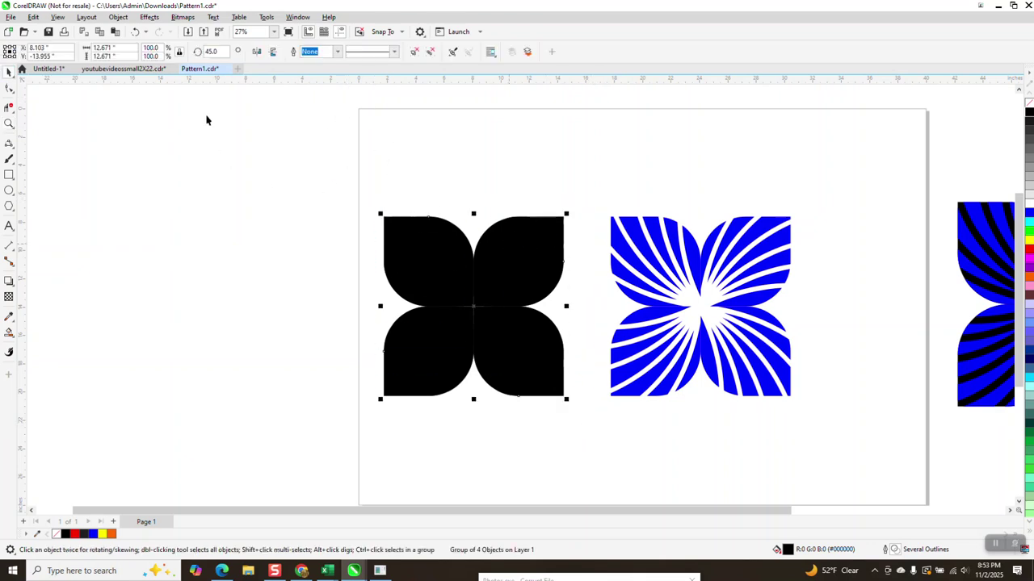
{"action": "left_click", "coordinate": [118, 17]}
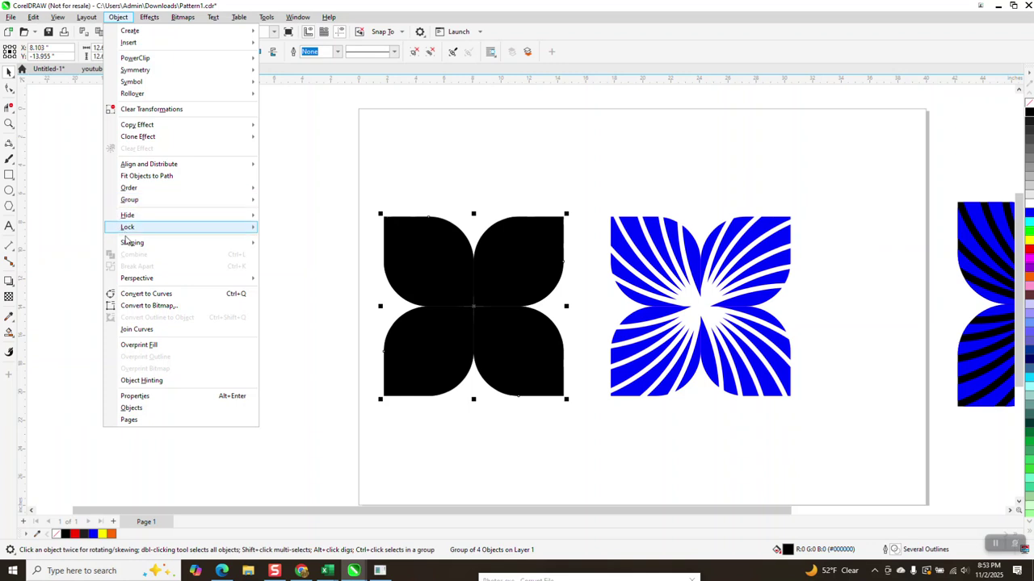
{"action": "mouse_move", "coordinate": [131, 244]}
{"action": "left_click", "coordinate": [278, 244]}
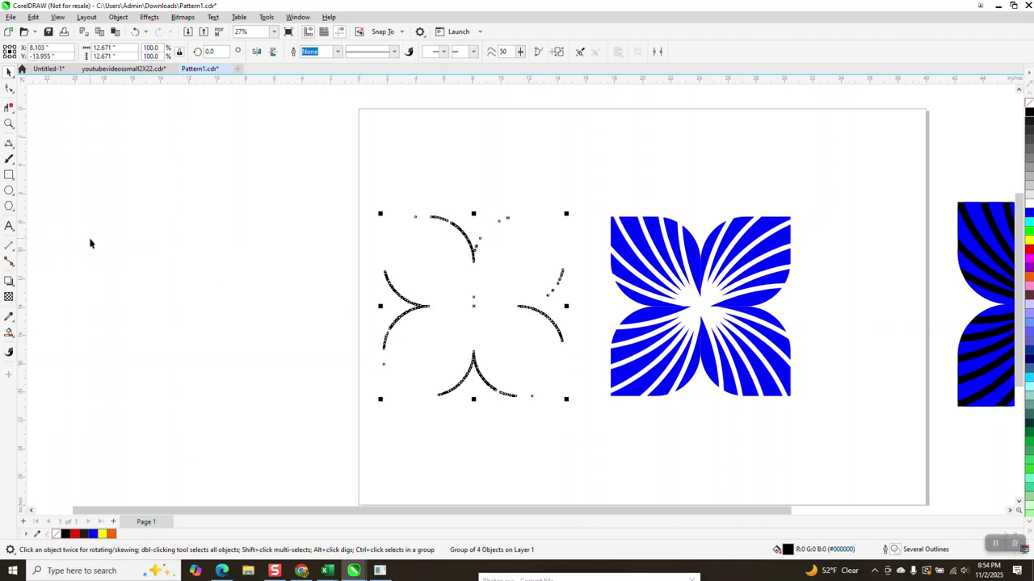
{"action": "left_click", "coordinate": [135, 31]}
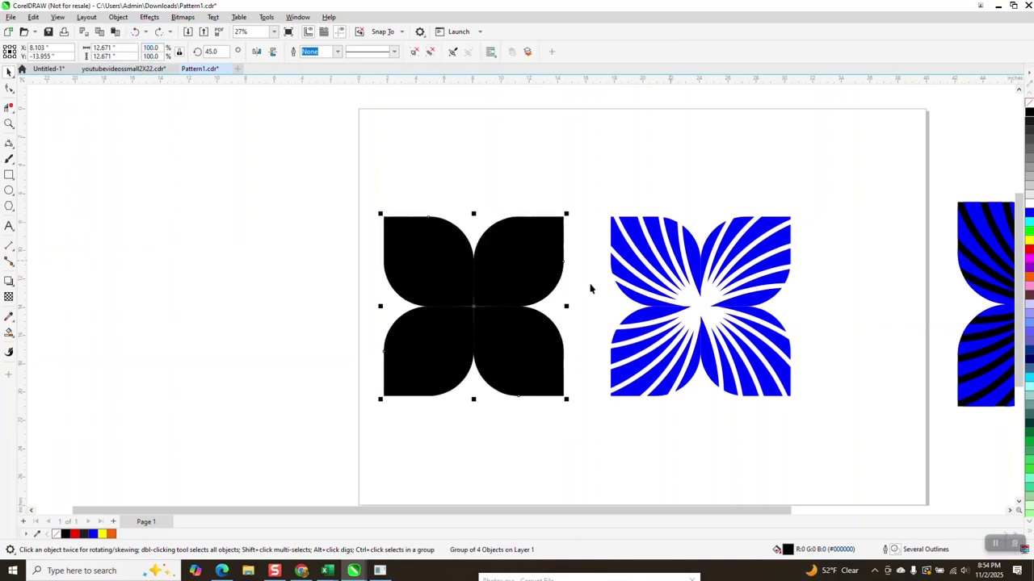
- Draw a rectangle about 15.8 by 14.6 in around the black flower
{"action": "left_click", "coordinate": [9, 175]}
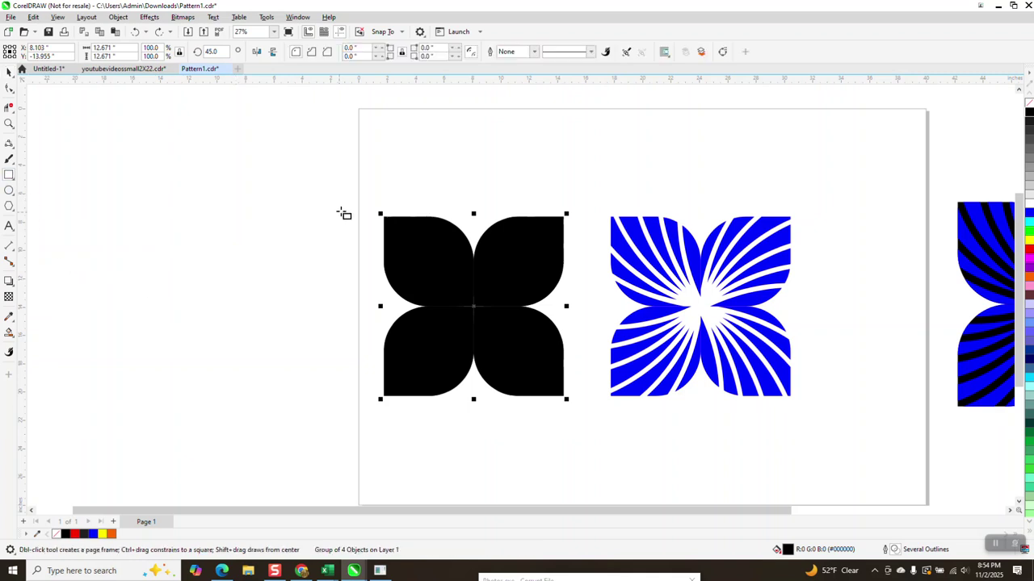
{"action": "left_click_drag", "start_coordinate": [358, 204], "coordinate": [583, 410]}
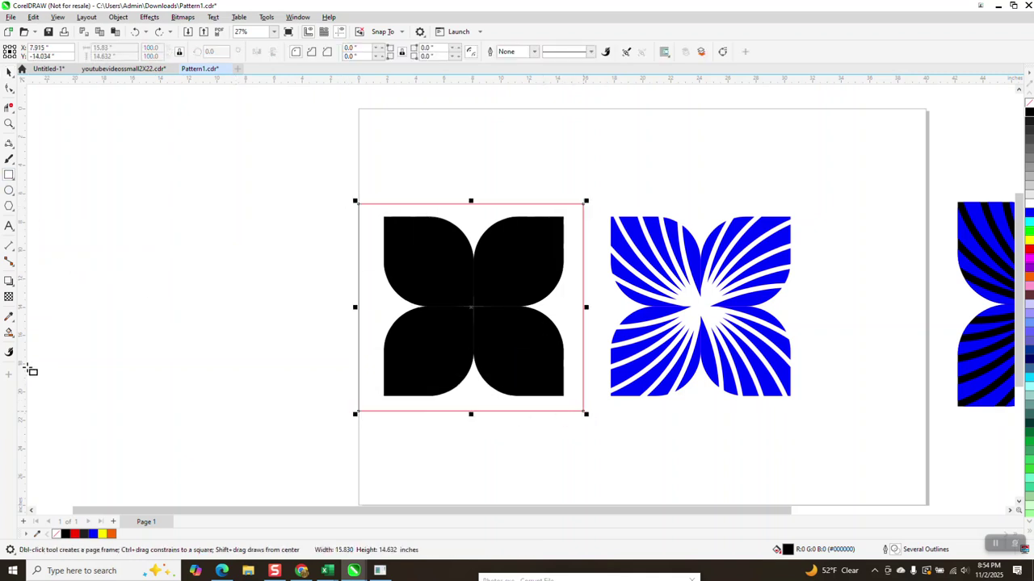
- Smart-fill the area between the rectangle and the black flower with blue, and move the new shape 16 in left
{"action": "left_click", "coordinate": [10, 329]}
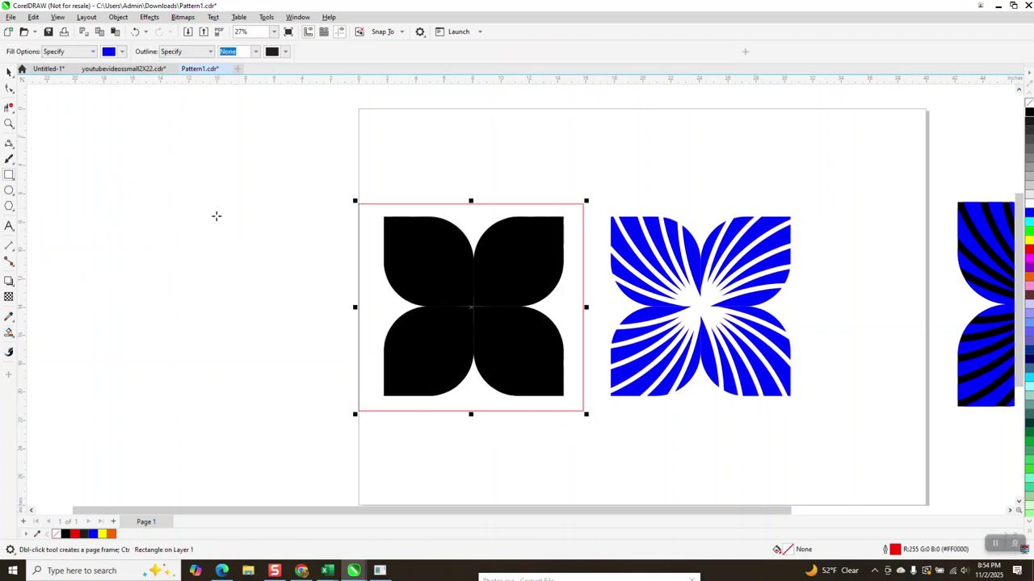
{"action": "left_click", "coordinate": [373, 310]}
{"action": "key", "text": "Left"}
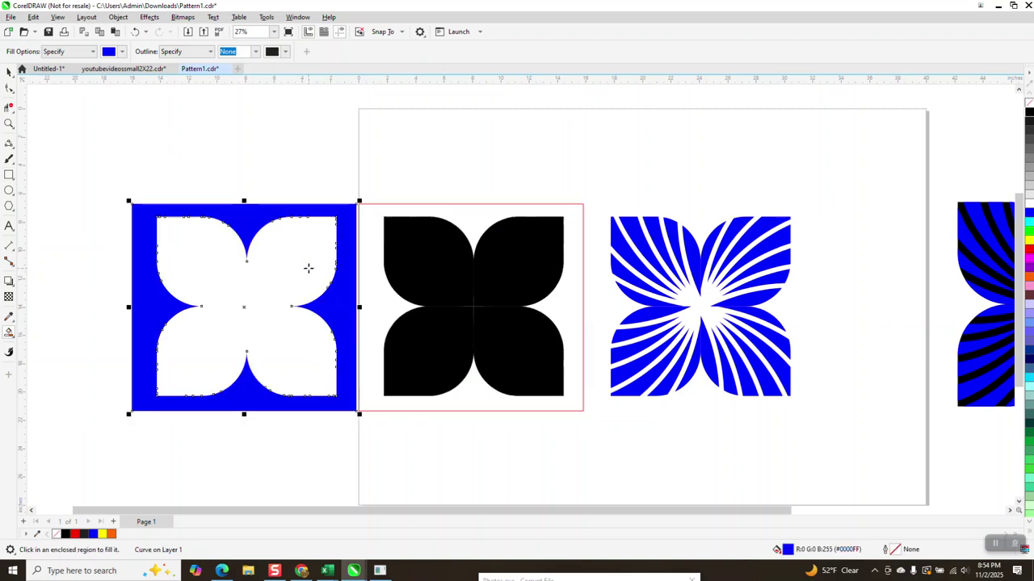
- Smart-fill the flower-shaped opening in the blue frame with black and move the new silhouette 32 in right onto the striped flower
{"action": "left_click", "coordinate": [122, 52]}
{"action": "left_click", "coordinate": [117, 106]}
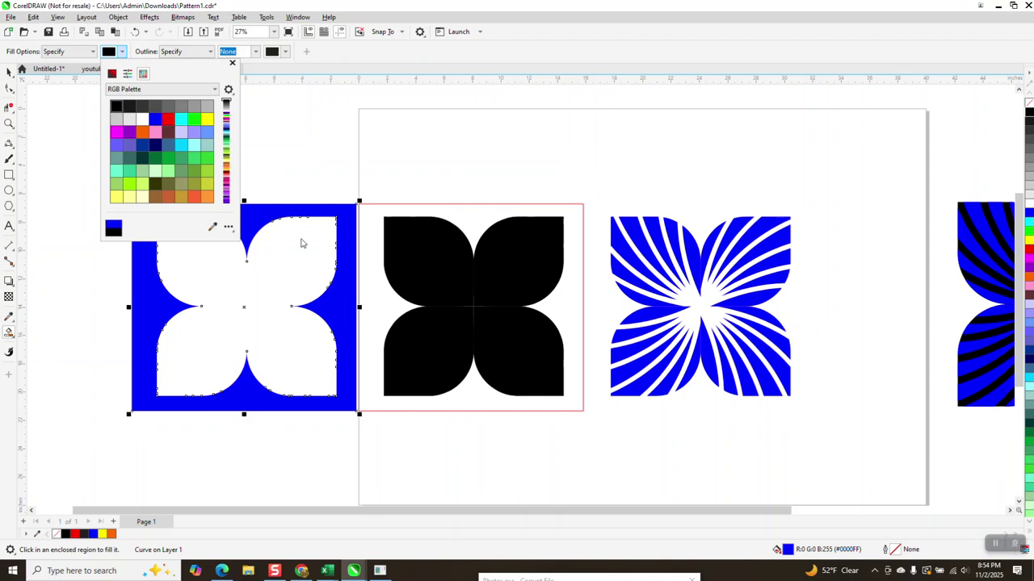
{"action": "left_click", "coordinate": [301, 241]}
{"action": "key", "text": "Right"}
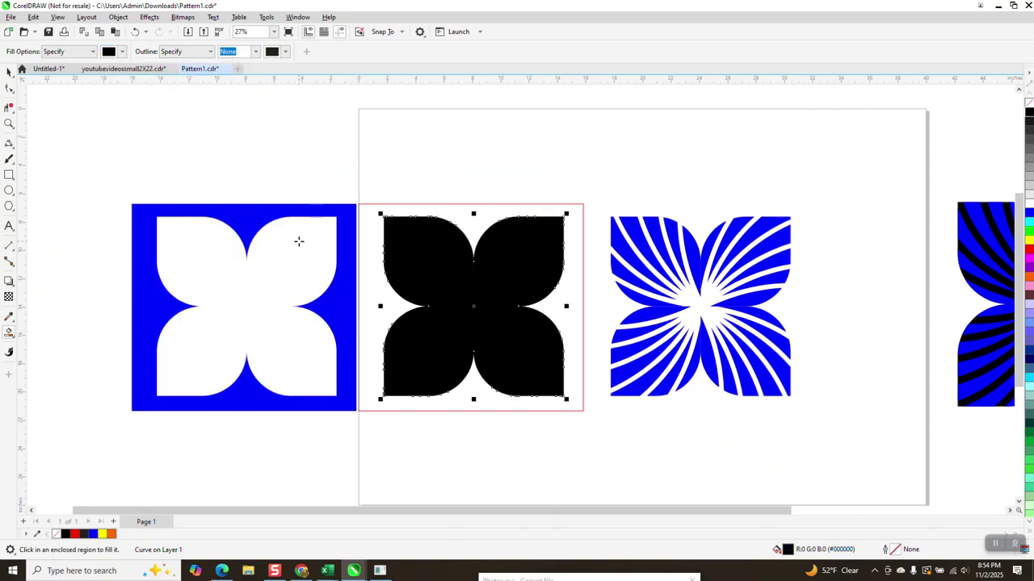
{"action": "key", "text": "Right"}
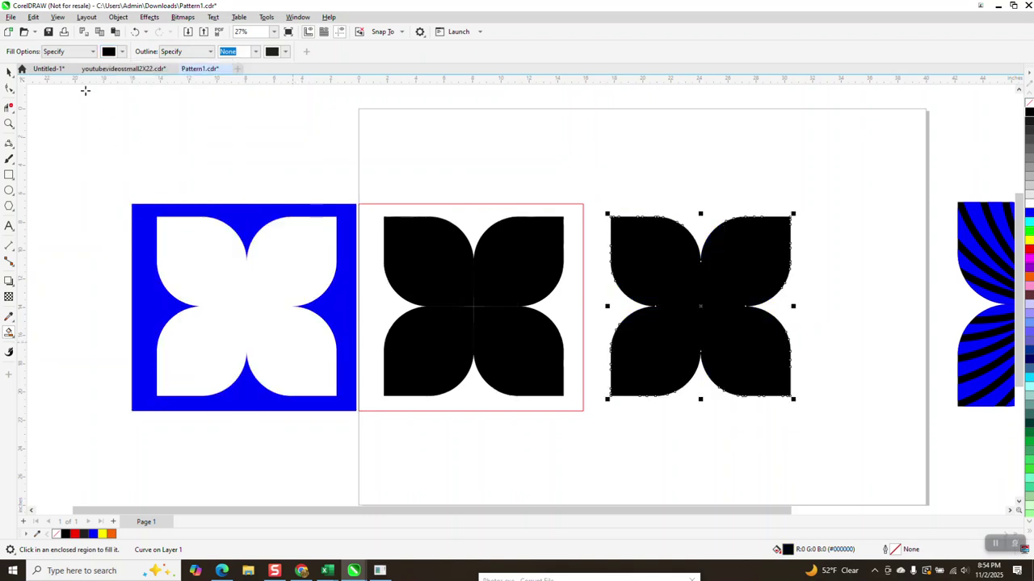
- Send the black flower silhouette to the back of the page, behind the blue stripes
{"action": "left_click", "coordinate": [118, 17]}
{"action": "mouse_move", "coordinate": [132, 189]}
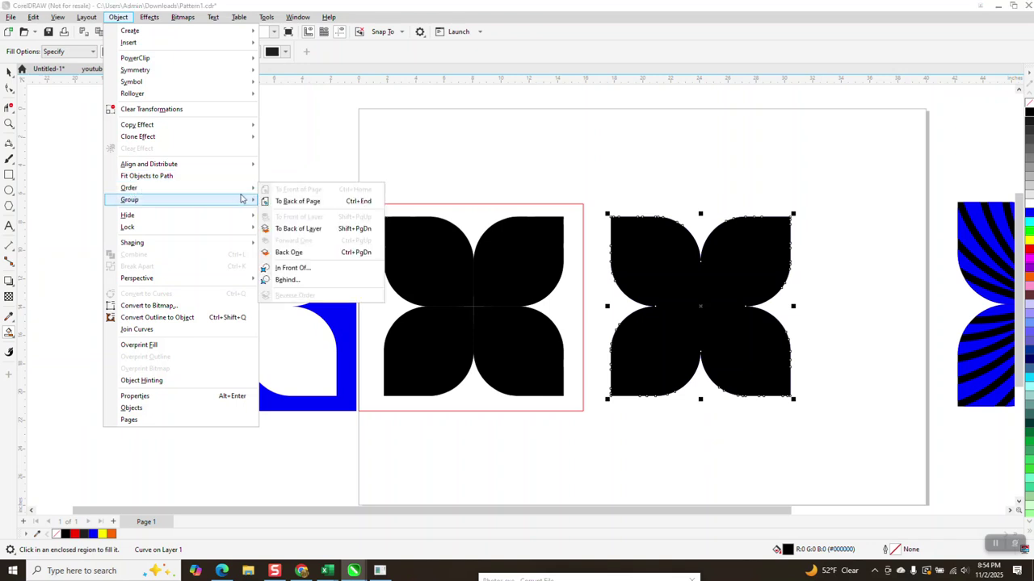
{"action": "left_click", "coordinate": [285, 199]}
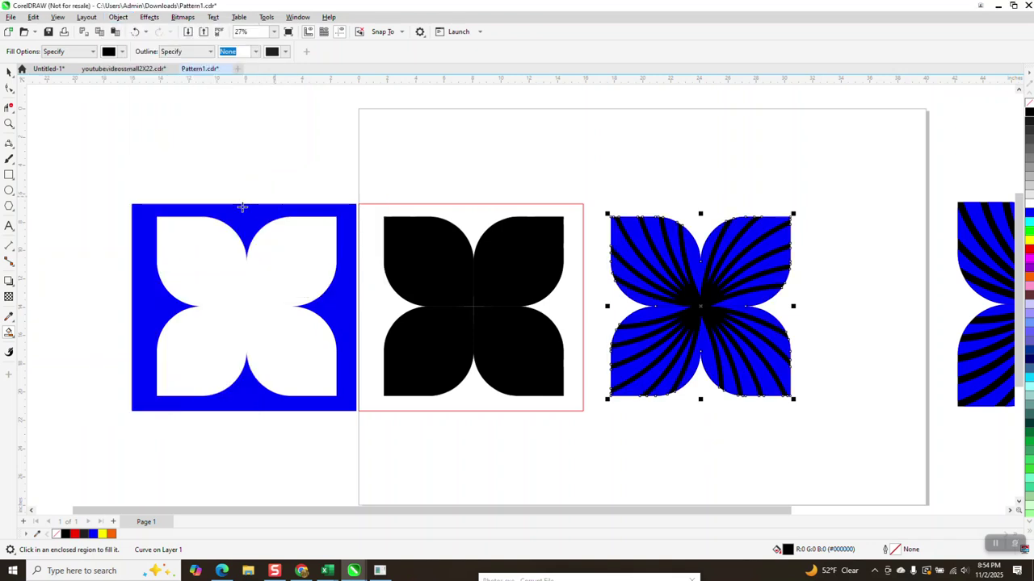
- Delete the black flower copy and the red rectangle around it
{"action": "scroll", "coordinate": [242, 208], "scroll_direction": "down", "scroll_amount": 1}
{"action": "left_click", "coordinate": [9, 71]}
{"action": "left_click", "coordinate": [377, 245]}
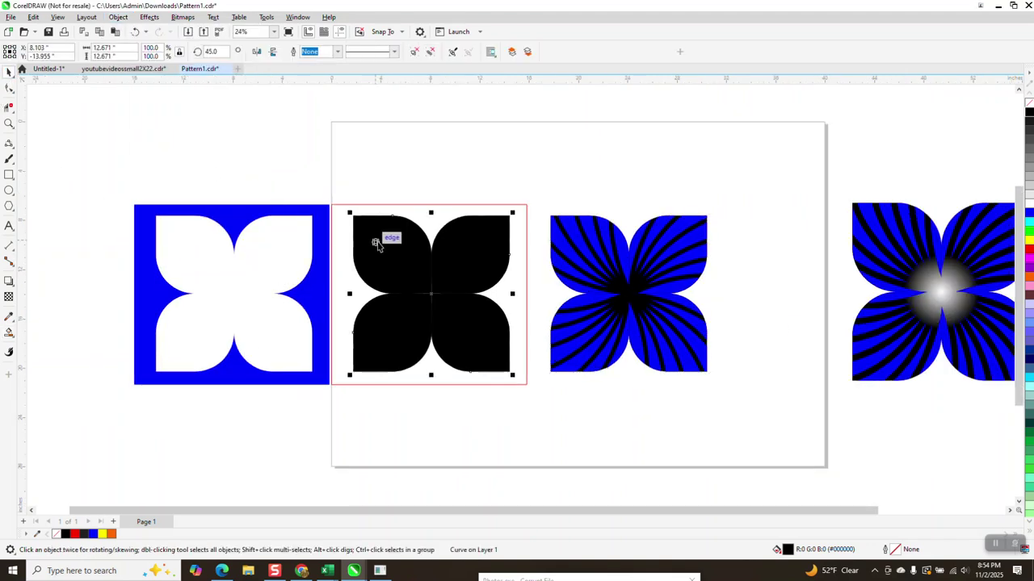
{"action": "key", "text": "Delete"}
{"action": "left_click", "coordinate": [340, 248]}
{"action": "key", "text": "Delete"}
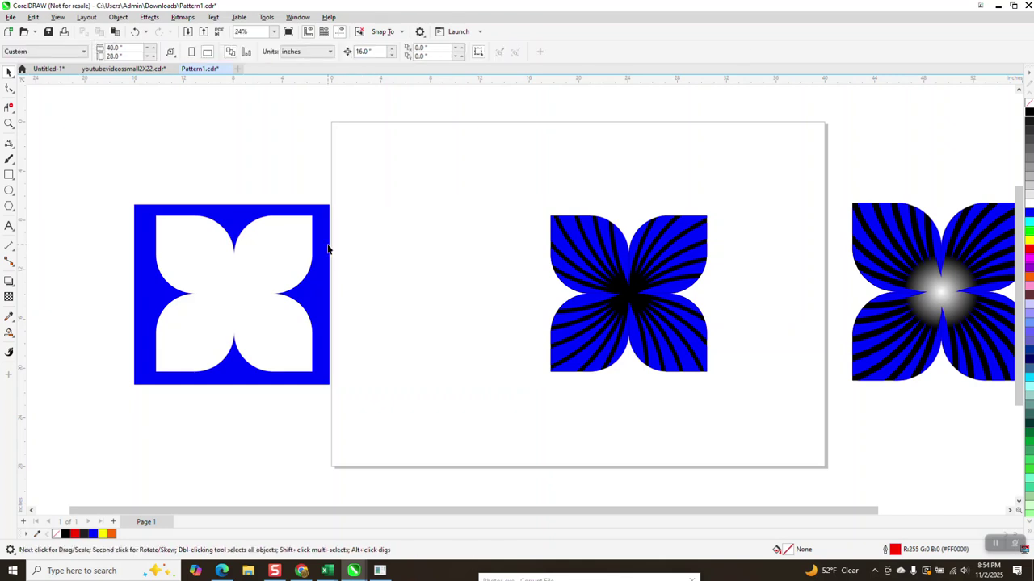
- Delete the blue frame and move the group of blue stripes 16 in left off the black flower
{"action": "left_click", "coordinate": [327, 249]}
{"action": "key", "text": "Delete"}
{"action": "left_click", "coordinate": [9, 123]}
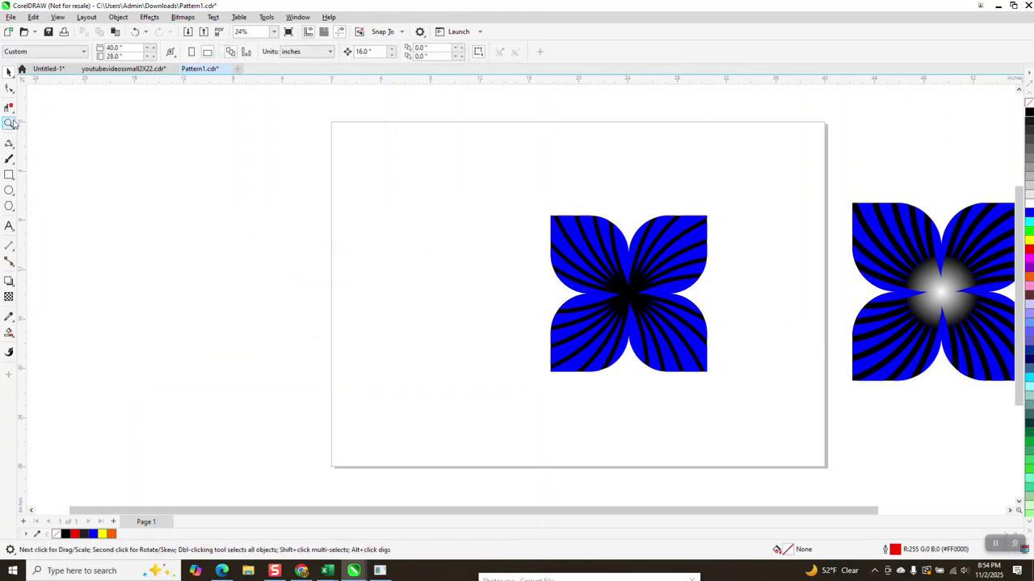
{"action": "left_click", "coordinate": [532, 348]}
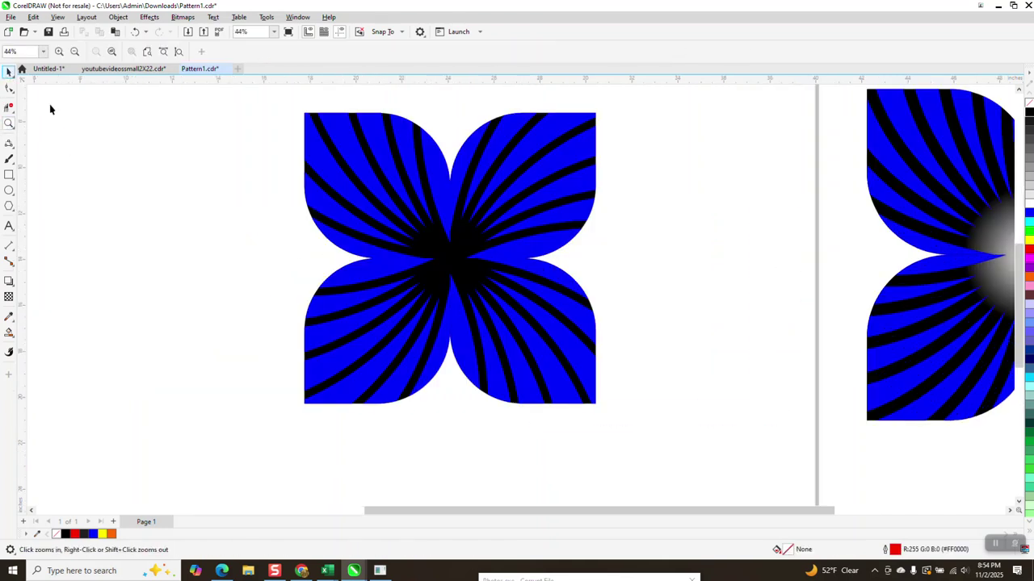
{"action": "left_click", "coordinate": [9, 73]}
{"action": "left_click", "coordinate": [466, 246]}
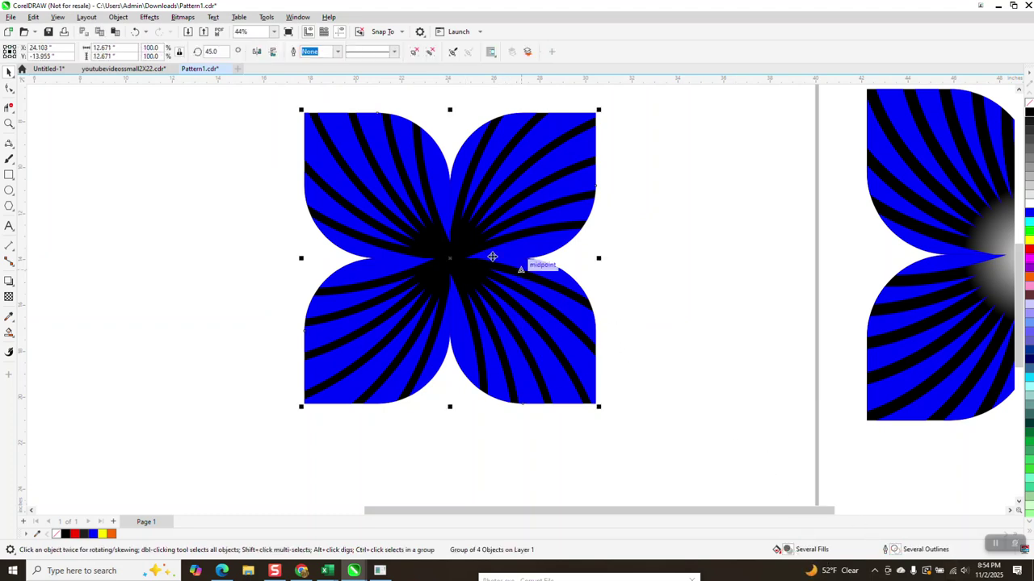
{"action": "key", "text": "Left"}
- Combine the grouped black petals into a single curve and move it 16 in left behind the blue stripes
{"action": "left_click", "coordinate": [466, 253]}
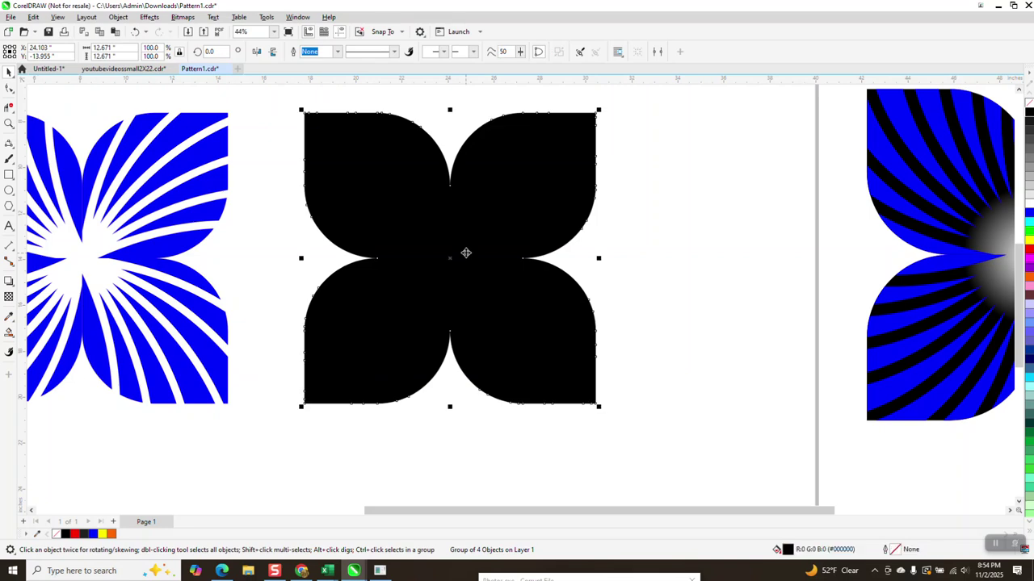
{"action": "key", "text": "ctrl+l"}
{"action": "scroll", "coordinate": [644, 295], "scroll_direction": "down", "scroll_amount": 3}
{"action": "key", "text": "Left"}
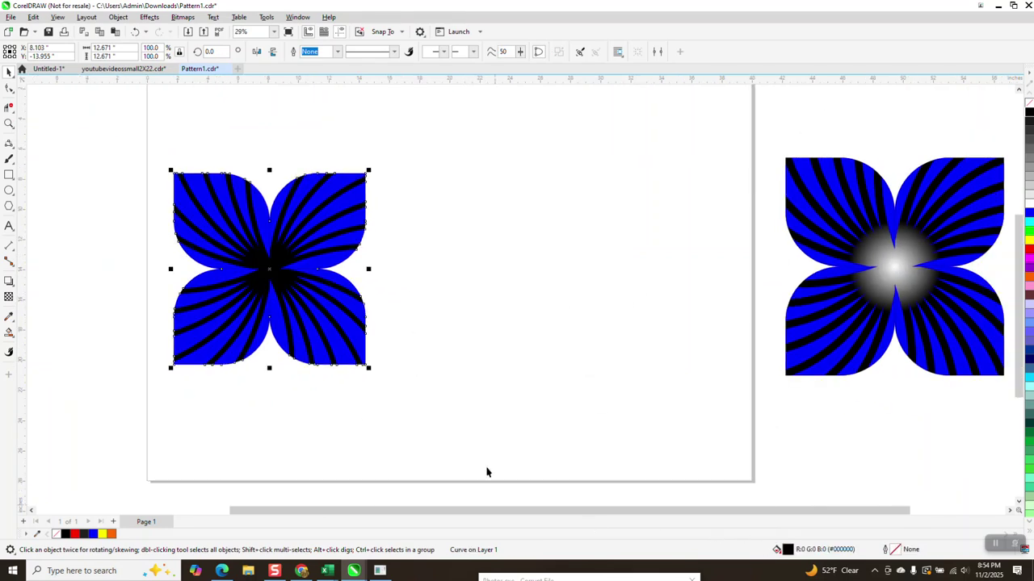
- Give the black flower curve an elliptical fountain fill from white at its centre to black, with a slightly reduced radius
{"action": "left_click", "coordinate": [13, 343]}
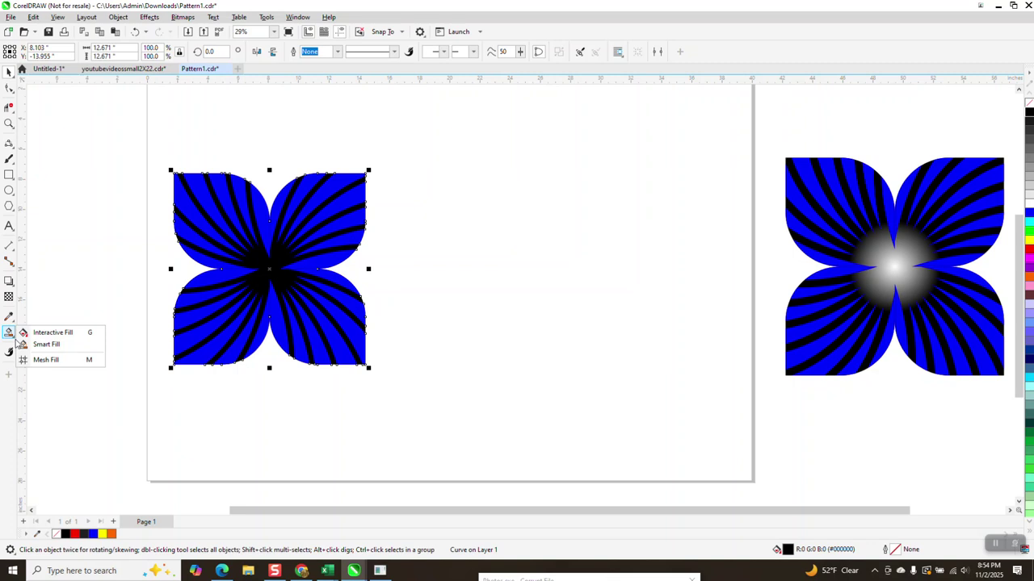
{"action": "left_click", "coordinate": [24, 336]}
{"action": "left_click_drag", "start_coordinate": [269, 273], "coordinate": [319, 265]}
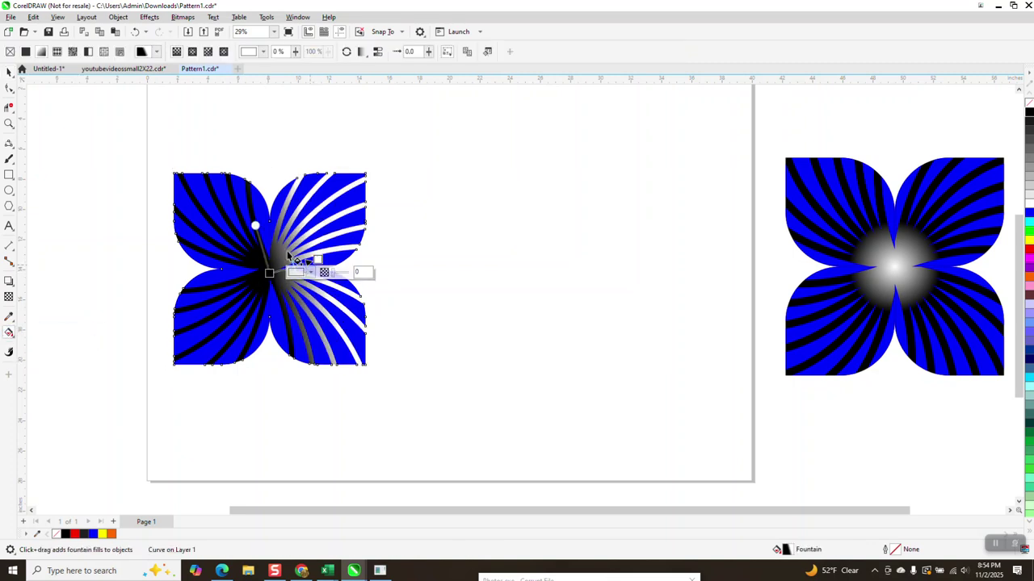
{"action": "left_click", "coordinate": [192, 52]}
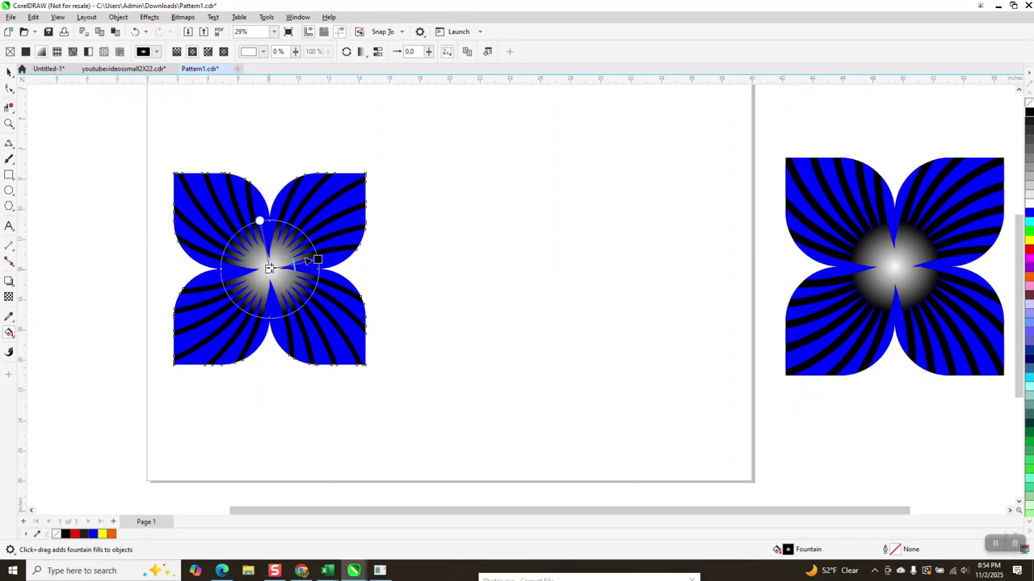
{"action": "left_click_drag", "start_coordinate": [317, 259], "coordinate": [311, 259]}
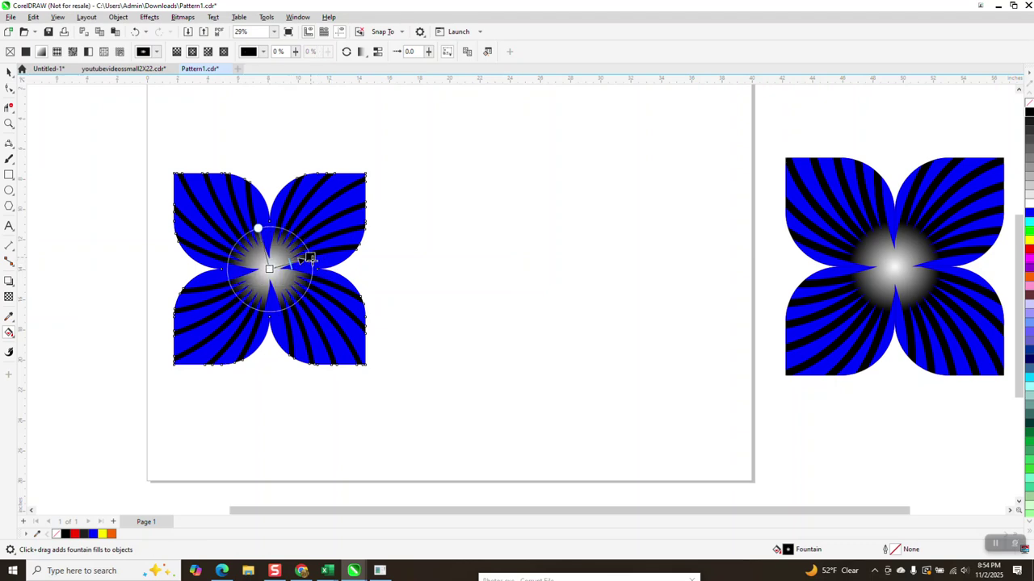
- Select the whole striped flower, enlarge it to about 14.09 in square and place it directly beside the reference flower
{"action": "left_click", "coordinate": [9, 124]}
{"action": "left_click_drag", "start_coordinate": [150, 189], "coordinate": [384, 341]}
{"action": "right_click", "coordinate": [359, 303]}
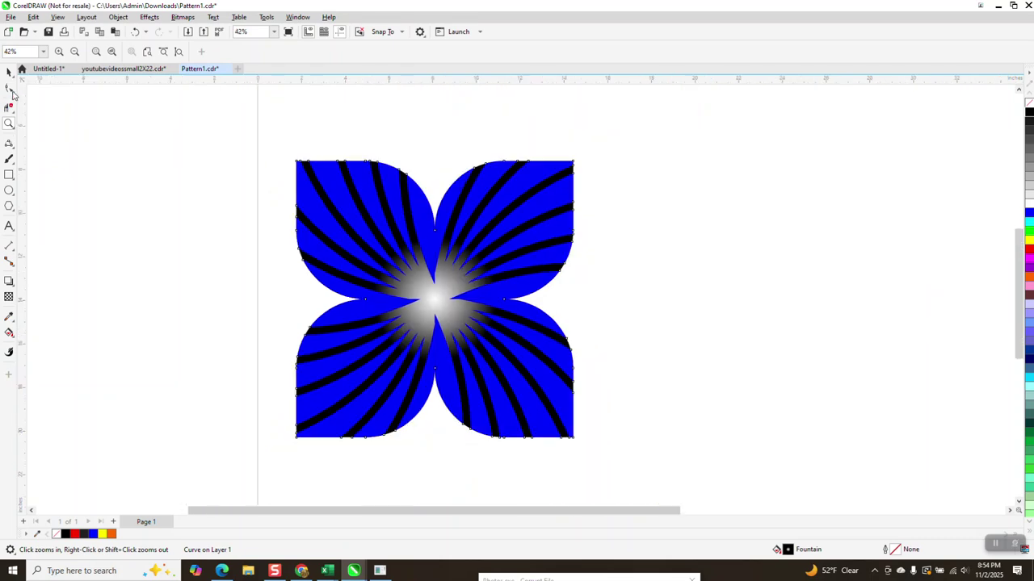
{"action": "left_click", "coordinate": [9, 71]}
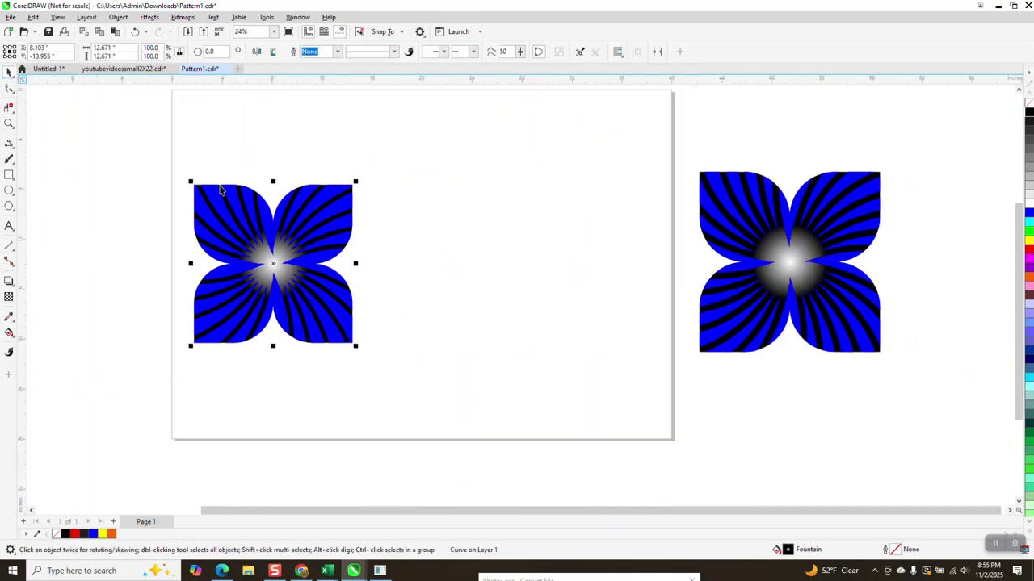
{"action": "left_click_drag", "start_coordinate": [173, 163], "coordinate": [370, 360]}
{"action": "left_click_drag", "start_coordinate": [315, 277], "coordinate": [635, 271]}
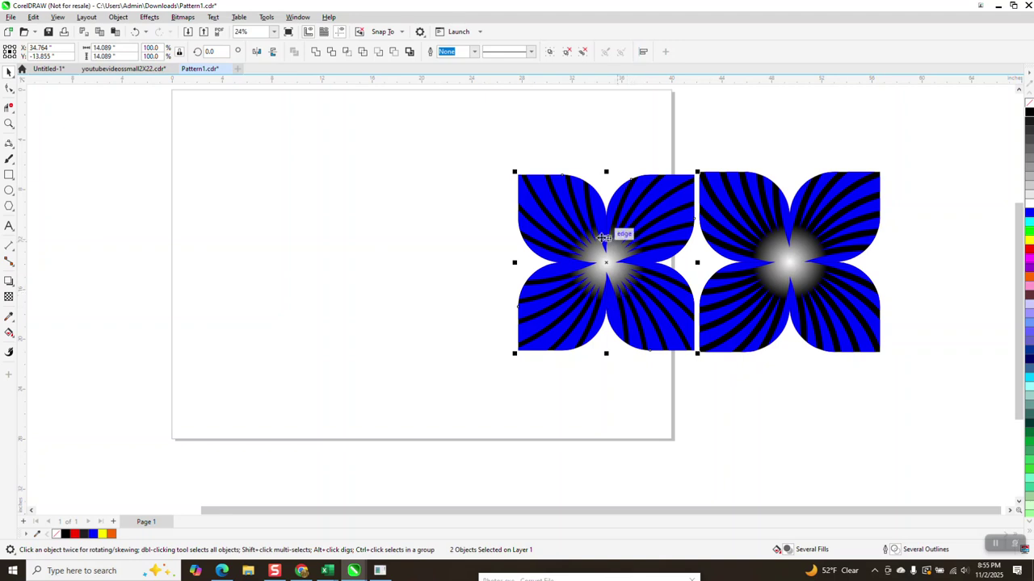
- Check the enlarged flower's gradient centre close up and move the flower 16 in left, away from the reference
{"action": "left_click", "coordinate": [8, 122]}
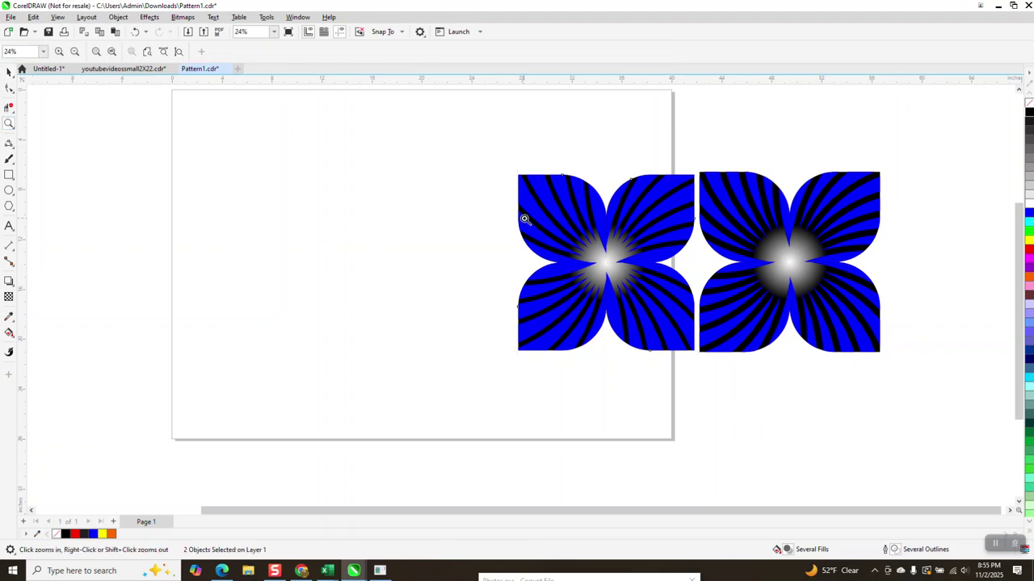
{"action": "left_click", "coordinate": [612, 257]}
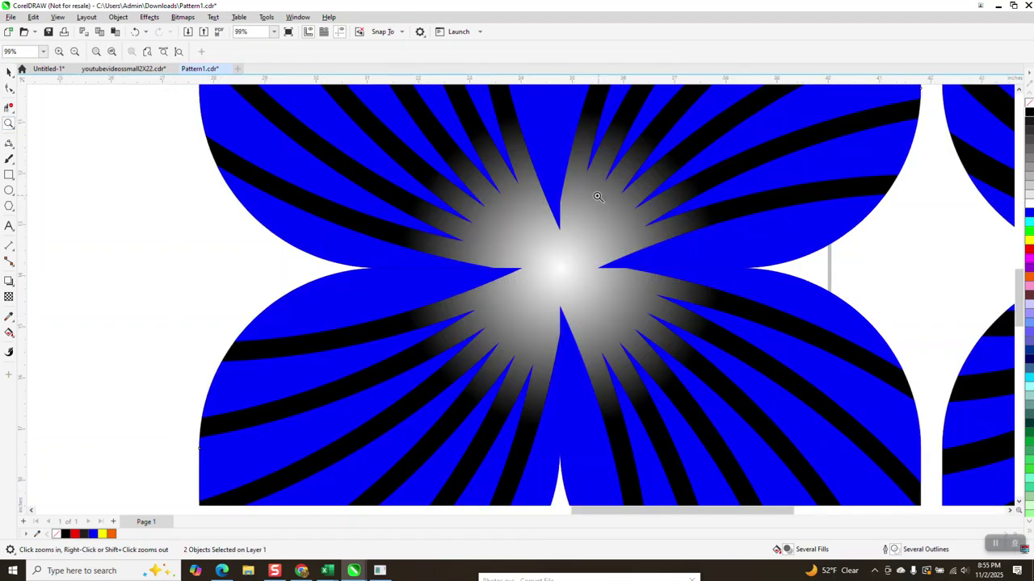
{"action": "key", "text": "space"}
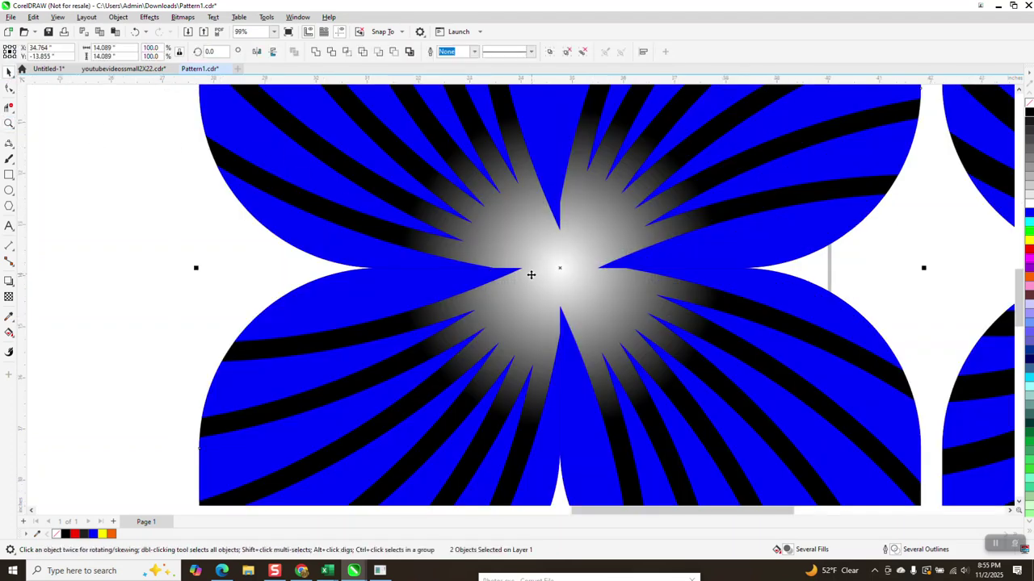
{"action": "scroll", "coordinate": [530, 275], "scroll_direction": "down", "scroll_amount": 3}
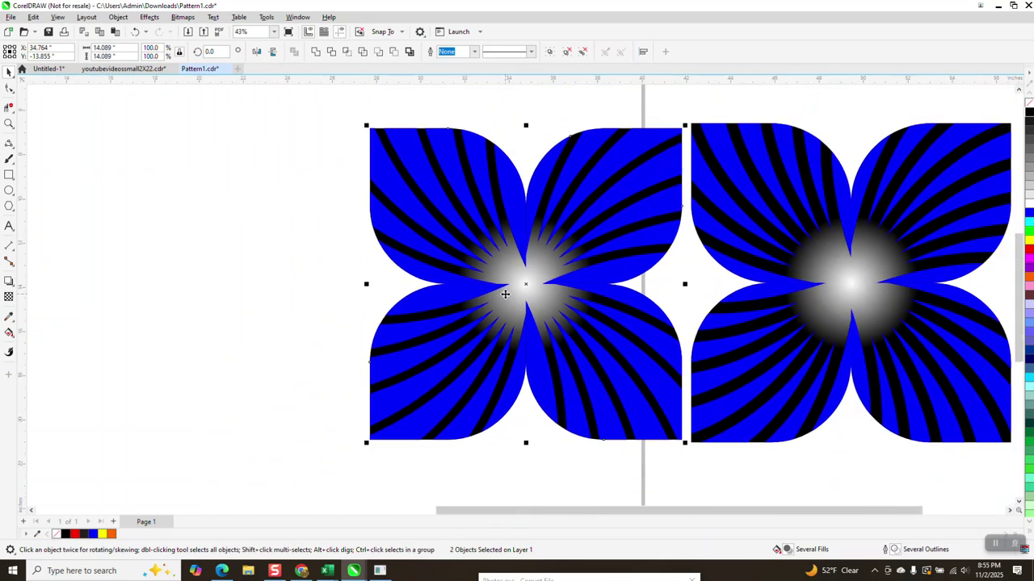
{"action": "key", "text": "Left"}
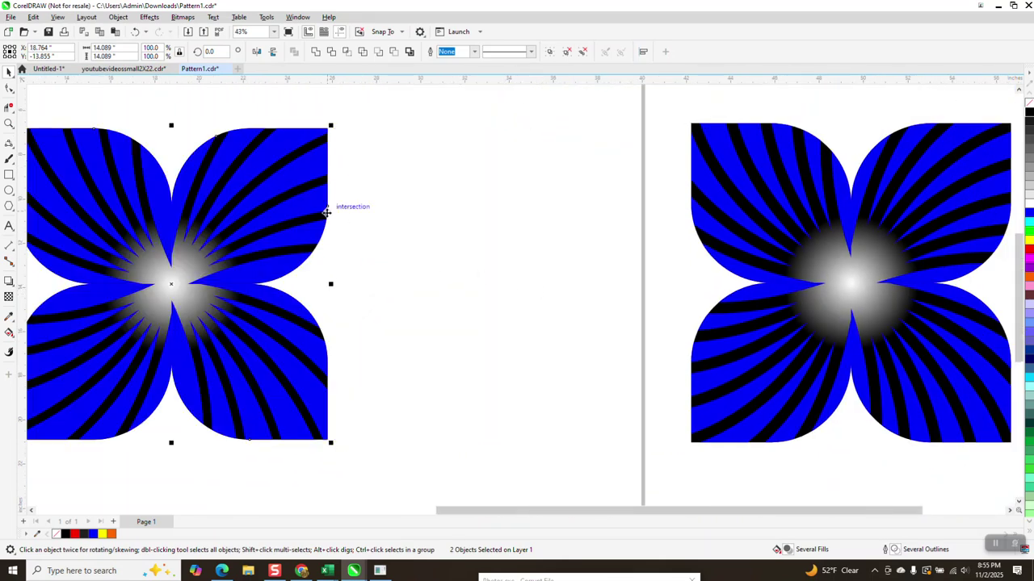
- Shrink the radial fountain fill so the white-to-black glow sits tighter around the flower's centre, and deselect the flower
{"action": "scroll", "coordinate": [333, 215], "scroll_direction": "down", "scroll_amount": 1}
{"action": "left_click", "coordinate": [8, 124]}
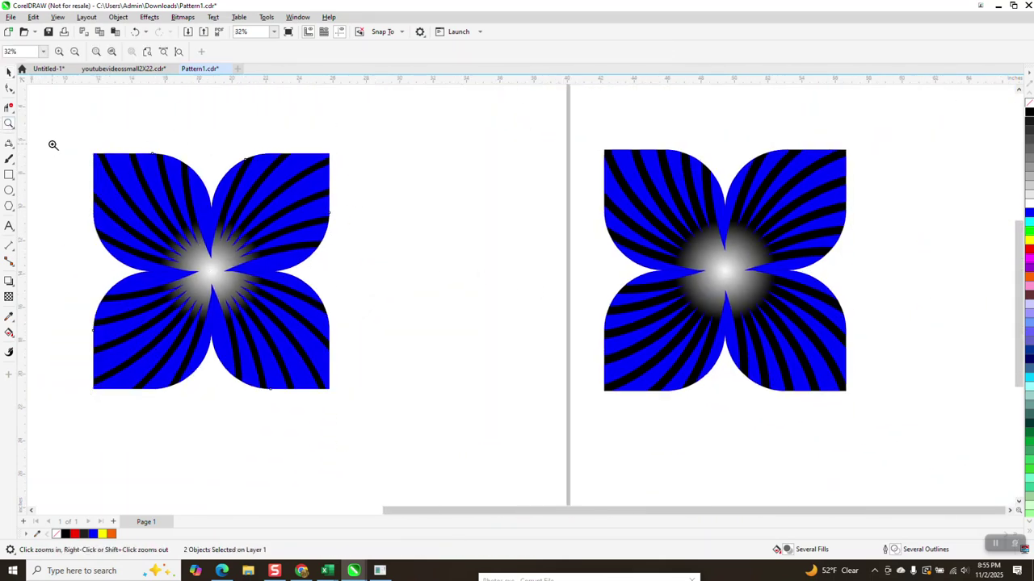
{"action": "left_click_drag", "start_coordinate": [90, 153], "coordinate": [482, 420]}
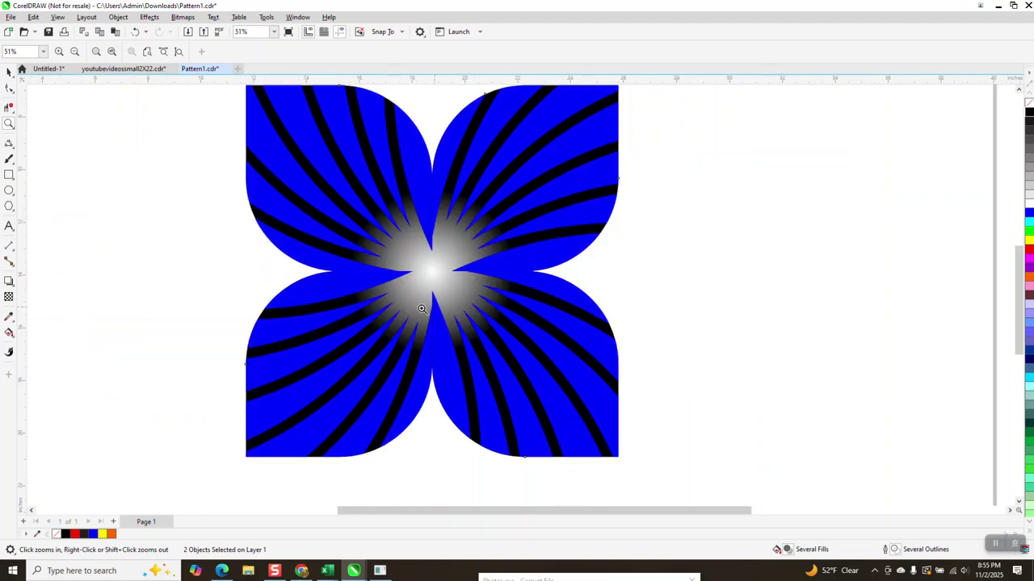
{"action": "left_click", "coordinate": [9, 333]}
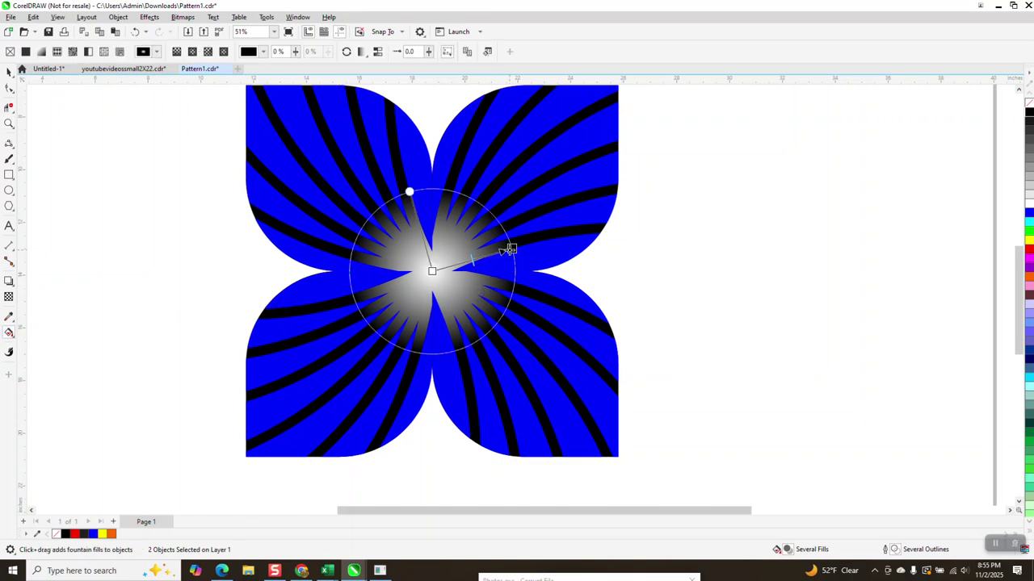
{"action": "left_click_drag", "start_coordinate": [513, 250], "coordinate": [495, 261]}
{"action": "left_click", "coordinate": [630, 311]}
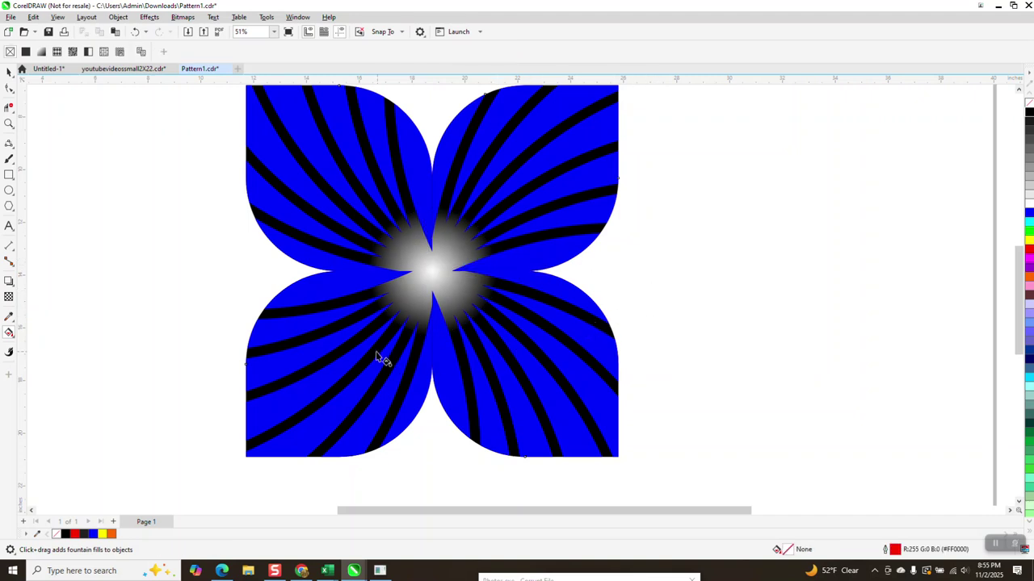
{"action": "scroll", "coordinate": [356, 358], "scroll_direction": "down", "scroll_amount": 1}
{"action": "left_click", "coordinate": [9, 124]}
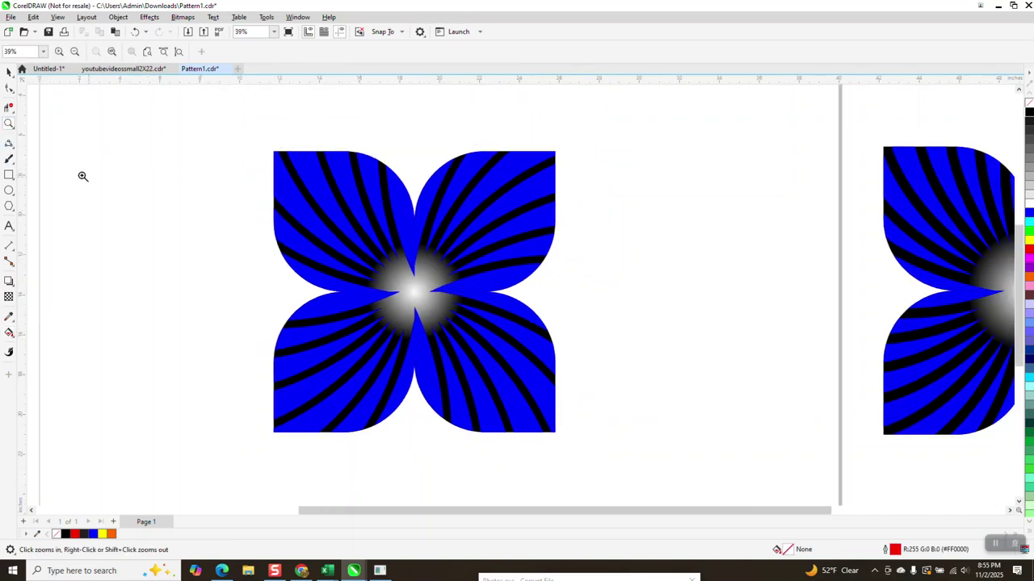
{"action": "left_click_drag", "start_coordinate": [241, 140], "coordinate": [634, 468]}
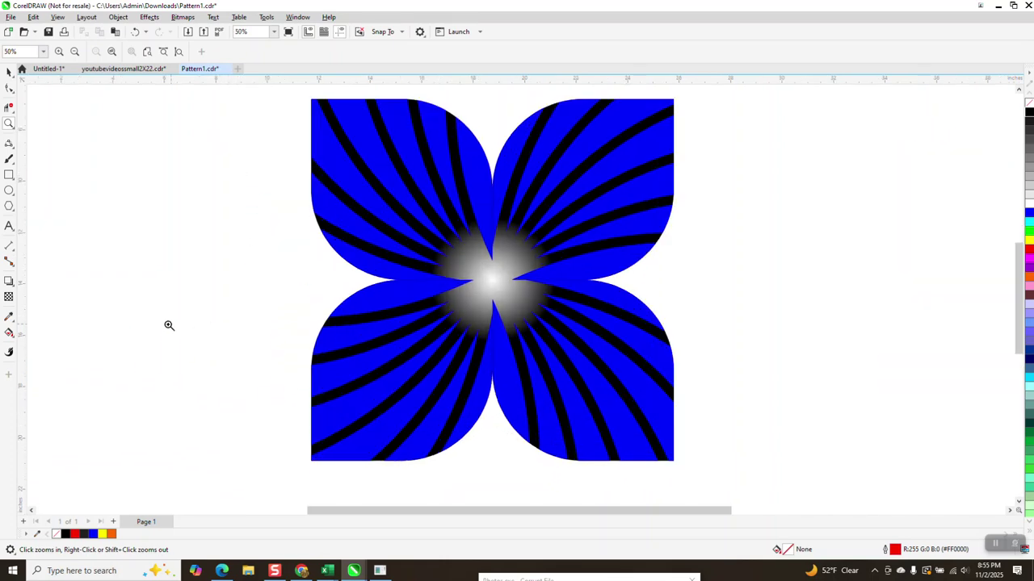